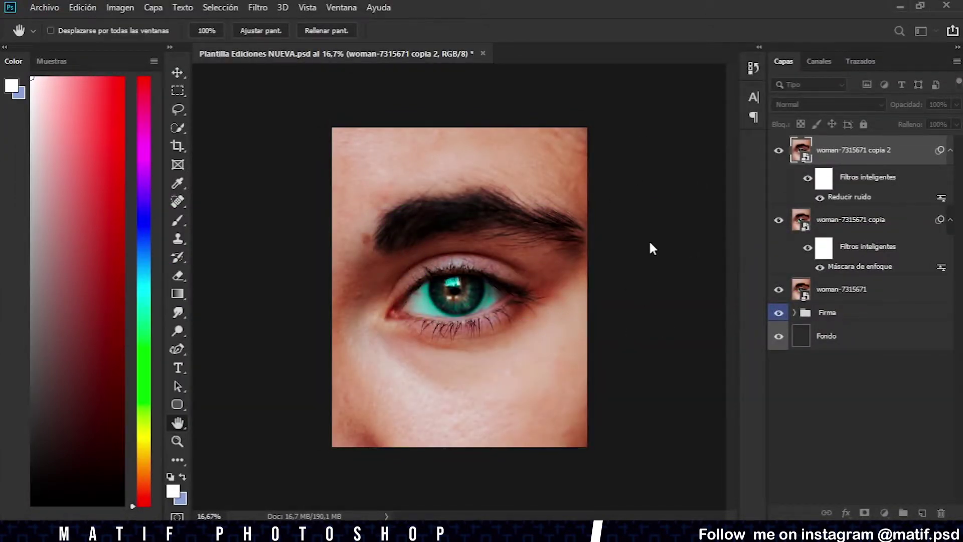
Apply Reducir ruido a second time, move that copy below the sharpened copy, and select the sharpened copy
{"action": "key", "text": "t"}
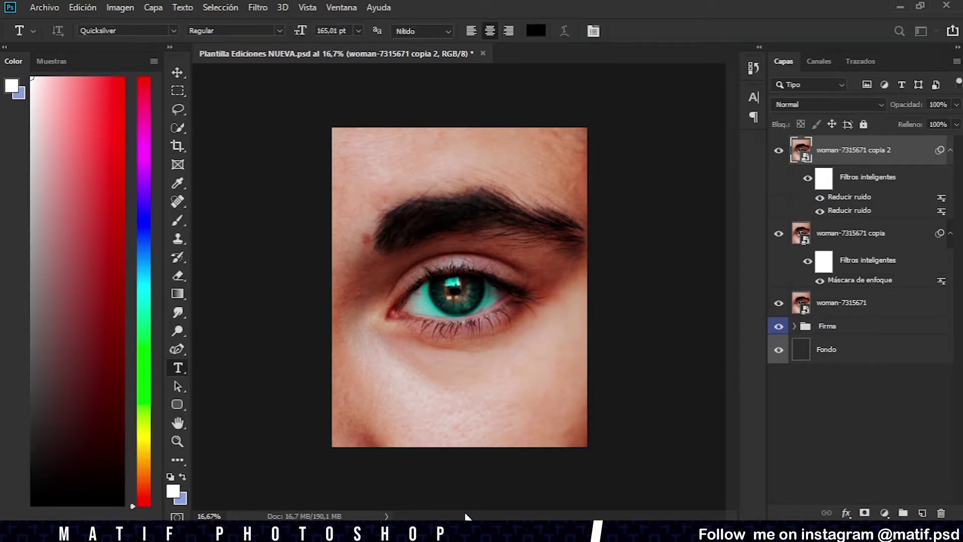
{"action": "key", "text": "ctrl+["}
{"action": "key", "text": "alt+]"}
Give the sharpened copy a black mask and paint white at 38% flow to reveal the eye
{"action": "left_click", "coordinate": [864, 513], "text": "alt"}
{"action": "key", "text": "b"}
{"action": "scroll", "coordinate": [451, 281], "scroll_direction": "up", "scroll_amount": 3}
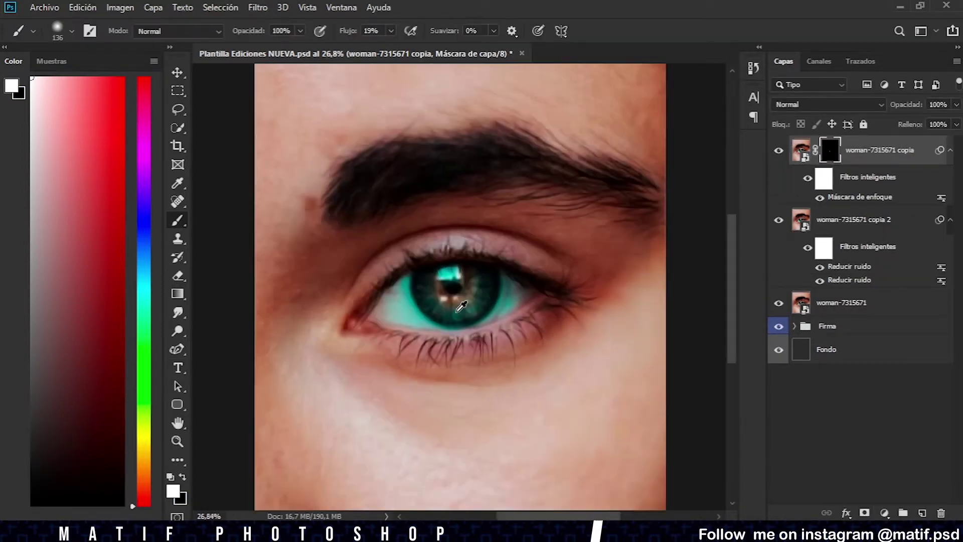
{"action": "left_click_drag", "start_coordinate": [452, 291], "coordinate": [441, 301]}
{"action": "key", "text": "shift+3"}
{"action": "key", "text": "shift+8"}
{"action": "left_click_drag", "start_coordinate": [537, 302], "coordinate": [382, 290]}
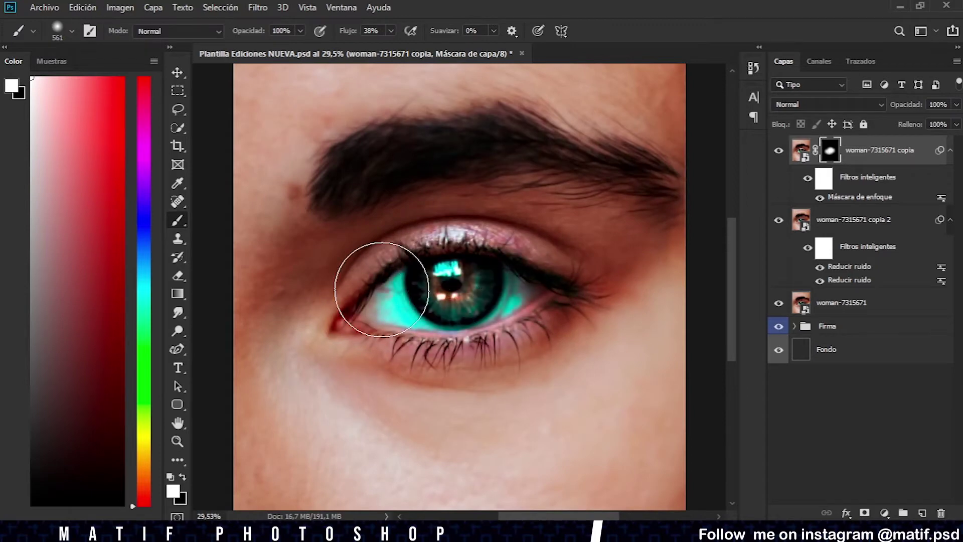
{"action": "scroll", "coordinate": [438, 326], "scroll_direction": "up", "scroll_amount": 1}
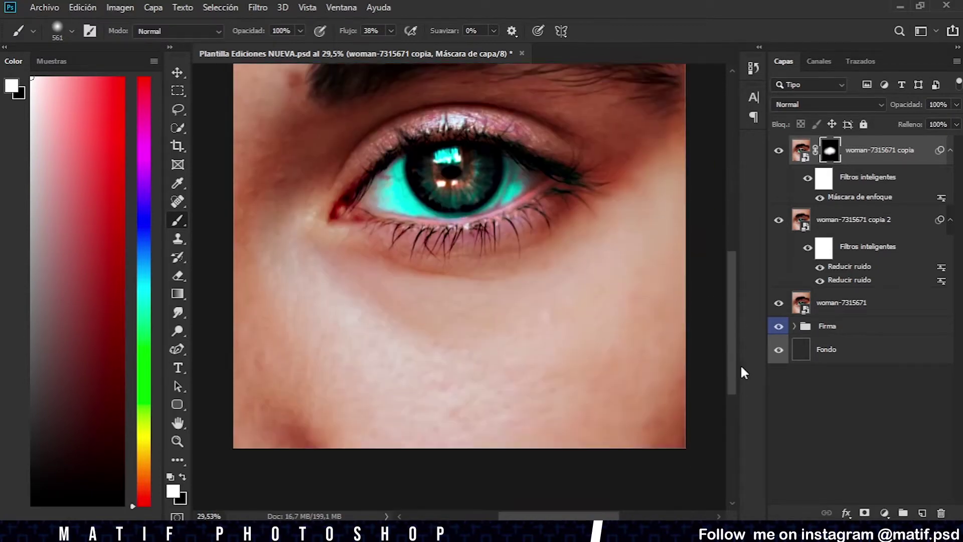
{"action": "scroll", "coordinate": [438, 326], "scroll_direction": "down", "scroll_amount": 3}
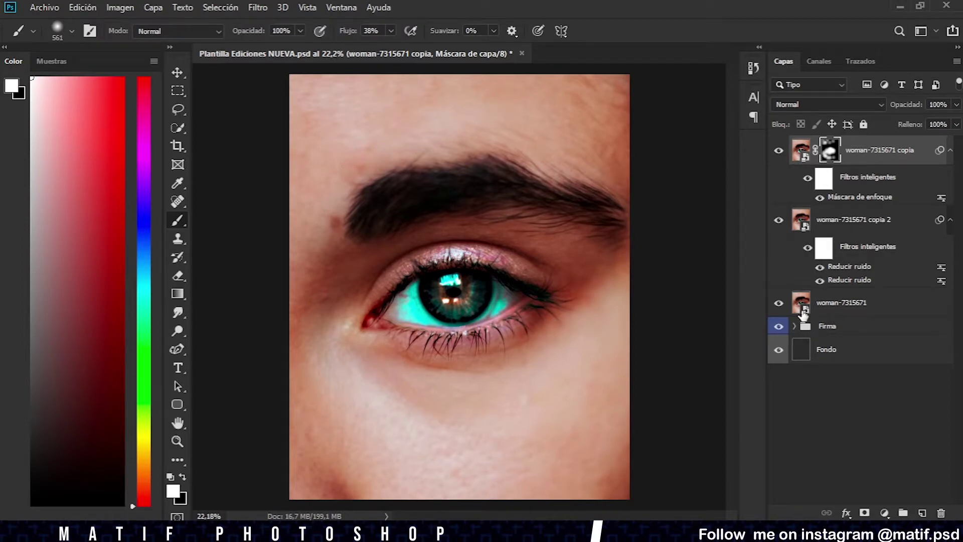
Delete the original woman-7315671 layer and add a clipped hue/saturation adjustment
{"action": "left_click_drag", "start_coordinate": [804, 313], "coordinate": [941, 512]}
{"action": "left_click", "coordinate": [779, 219]}
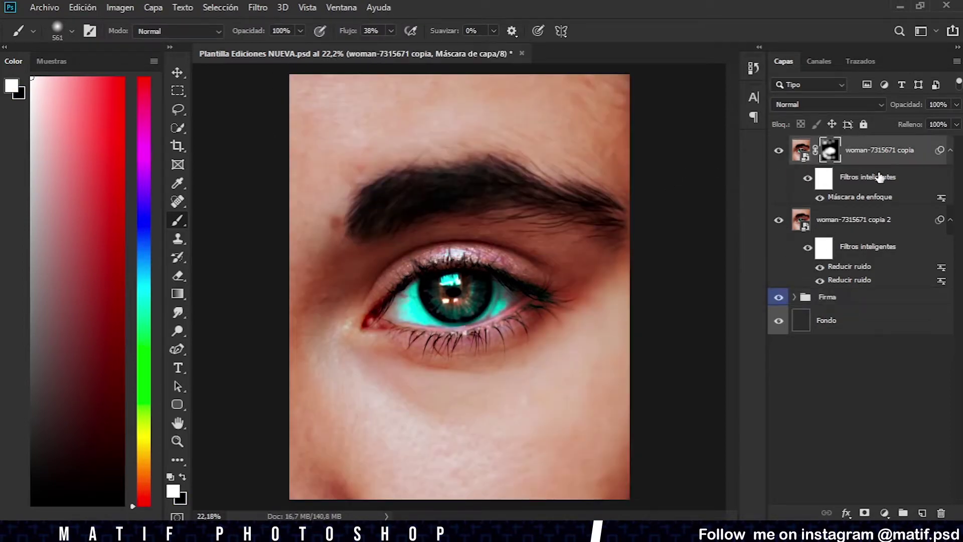
{"action": "left_click", "coordinate": [885, 513]}
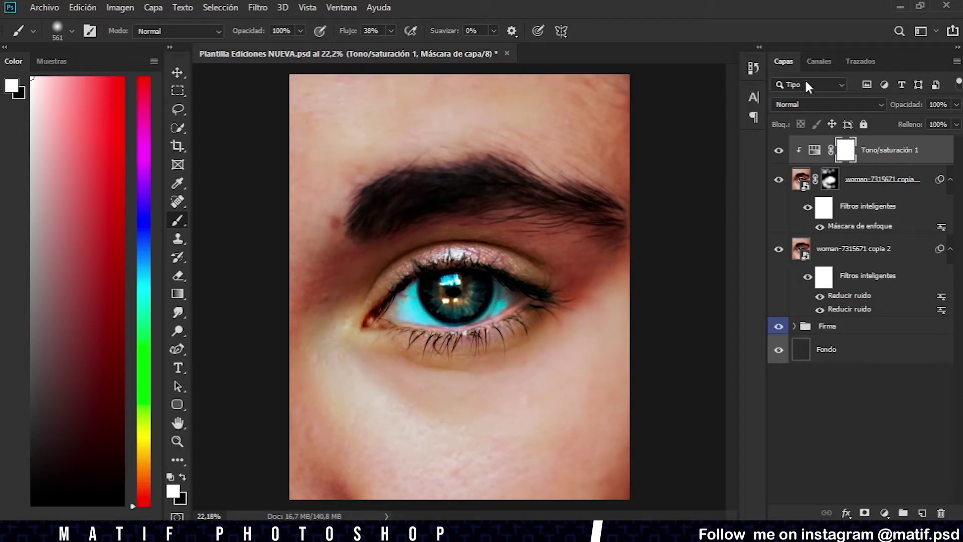
Group the eye photo layers and name the group Eyes
{"action": "key", "text": "ctrl+z"}
{"action": "key", "text": "ctrl+g"}
{"action": "double_click", "coordinate": [834, 144]}
{"action": "type", "text": "Eyes"}
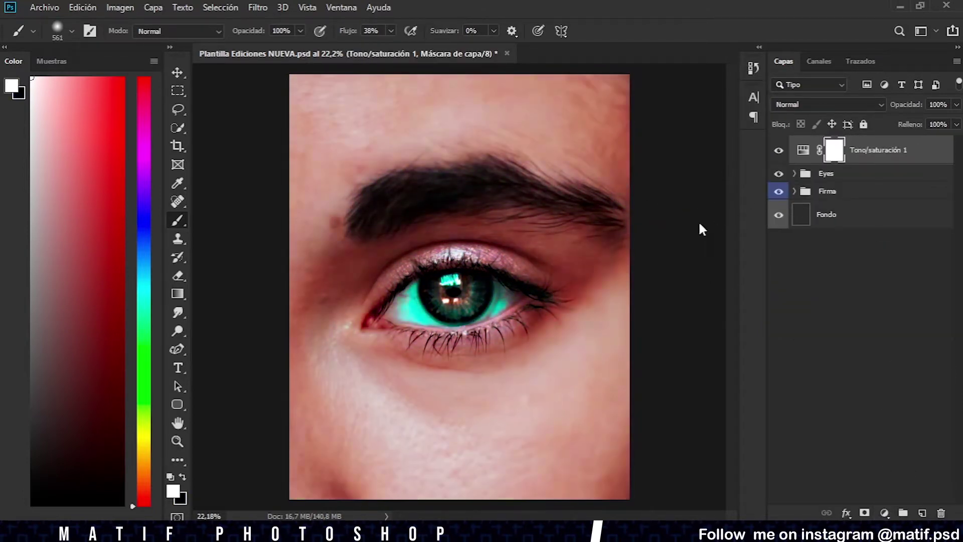
Clip Tono/saturación 1 to the Eyes group and invert its mask to hide it
{"action": "key", "text": "ctrl+alt+g"}
{"action": "key", "text": "ctrl+i"}
{"action": "scroll", "coordinate": [417, 308], "scroll_direction": "up", "scroll_amount": 3}
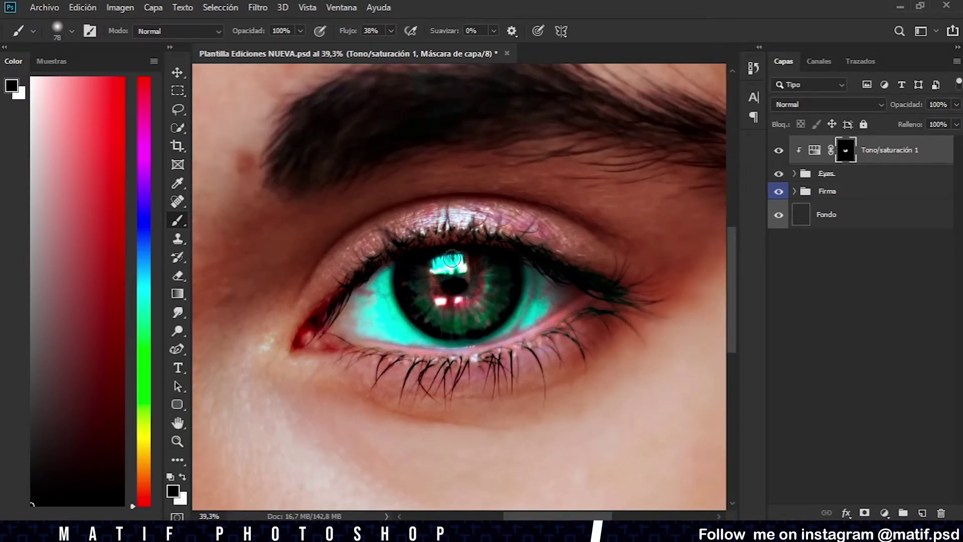
{"action": "left_click", "coordinate": [814, 150]}
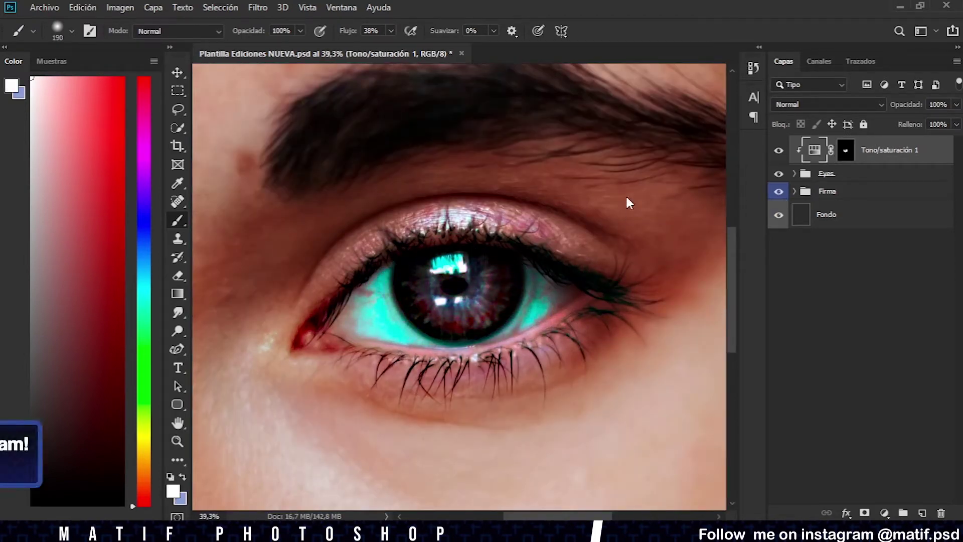
{"action": "scroll", "coordinate": [531, 306], "scroll_direction": "down", "scroll_amount": 1}
{"action": "scroll", "coordinate": [531, 307], "scroll_direction": "down", "scroll_amount": 1}
{"action": "left_click", "coordinate": [853, 173]}
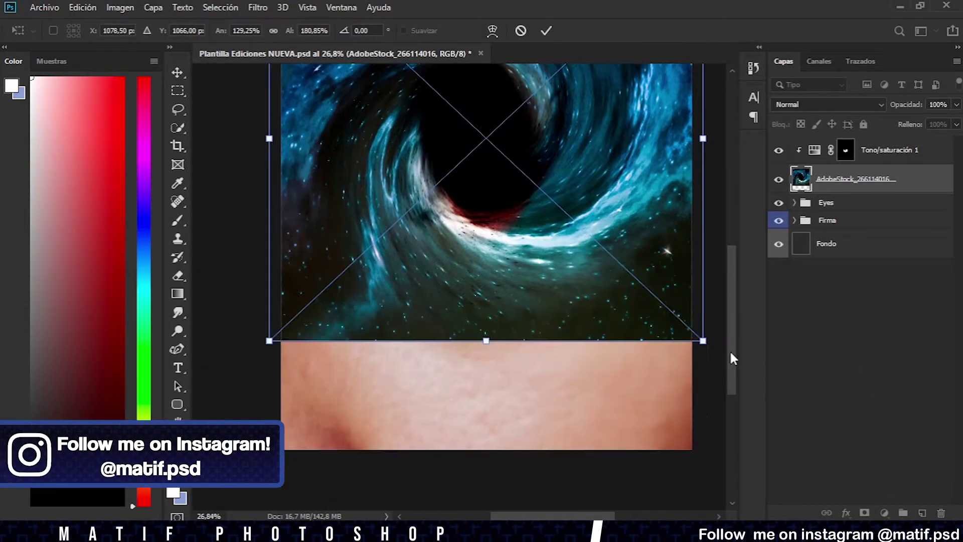
Scale and rotate the galaxy image over the eye in Trama (Screen) blend mode
{"action": "left_click_drag", "start_coordinate": [486, 201], "coordinate": [563, 295]}
{"action": "scroll", "coordinate": [563, 295], "scroll_direction": "down", "scroll_amount": 1}
{"action": "left_click_drag", "start_coordinate": [463, 474], "coordinate": [462, 355]}
{"action": "left_click_drag", "start_coordinate": [462, 129], "coordinate": [464, 181]}
{"action": "key", "text": "Return"}
{"action": "key", "text": "shift+alt+s"}
{"action": "key", "text": "ctrl+t"}
{"action": "mouse_move", "coordinate": [315, 190]}
{"action": "left_mouse_down"}
{"action": "mouse_move", "coordinate": [371, 238]}
{"action": "mouse_move", "coordinate": [387, 199]}
{"action": "left_mouse_up"}
{"action": "key", "text": "Return"}
Add a Consulta de colores layer in Eyes, plus a copy at 61% fill using the sharpened copy's mask
{"action": "key", "text": "b"}
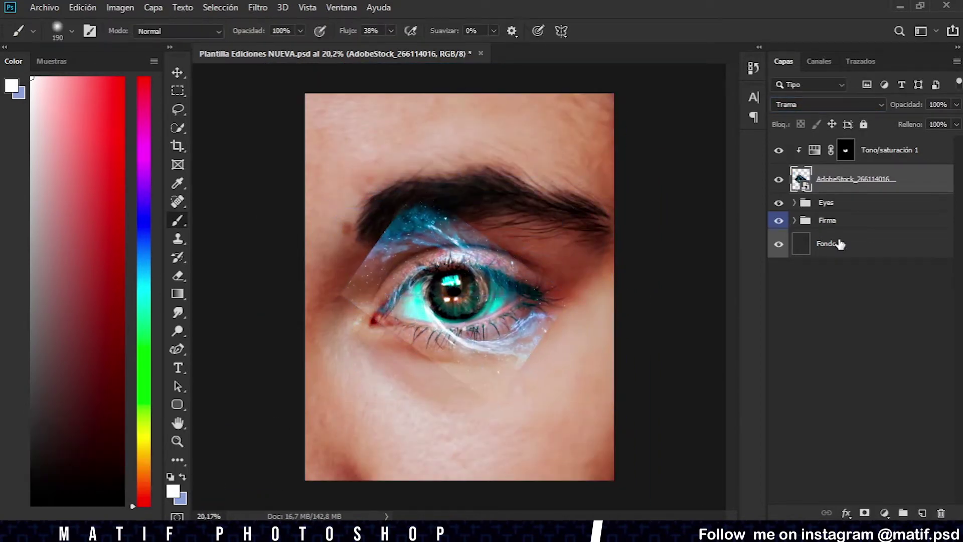
{"action": "left_click", "coordinate": [794, 202]}
{"action": "left_click", "coordinate": [865, 296]}
{"action": "left_click", "coordinate": [884, 512]}
{"action": "left_click", "coordinate": [908, 406]}
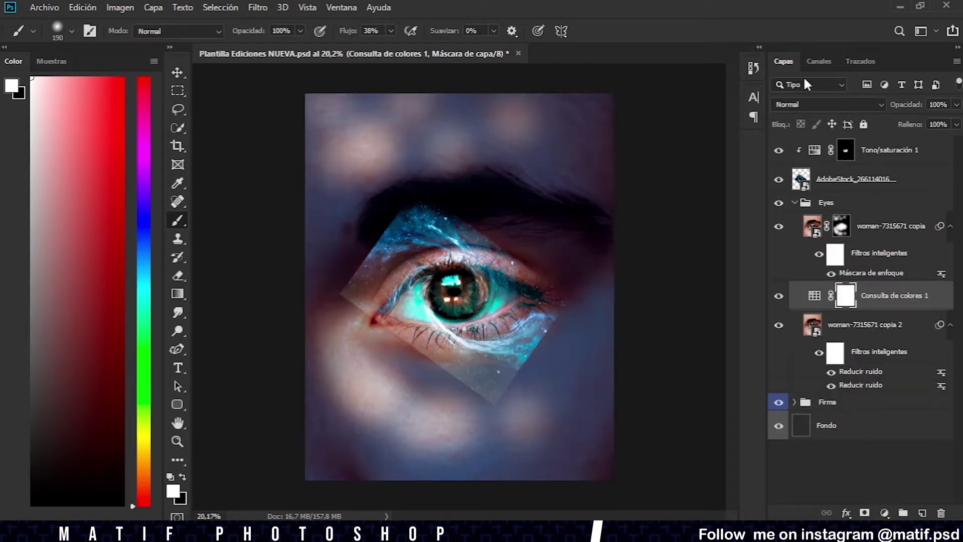
{"action": "left_click_drag", "start_coordinate": [957, 124], "coordinate": [929, 145]}
{"action": "mouse_move", "coordinate": [857, 295]}
{"action": "left_mouse_down"}
{"action": "mouse_move", "coordinate": [869, 232]}
{"action": "mouse_move", "coordinate": [857, 226]}
{"action": "left_mouse_up"}
{"action": "left_click", "coordinate": [841, 255]}
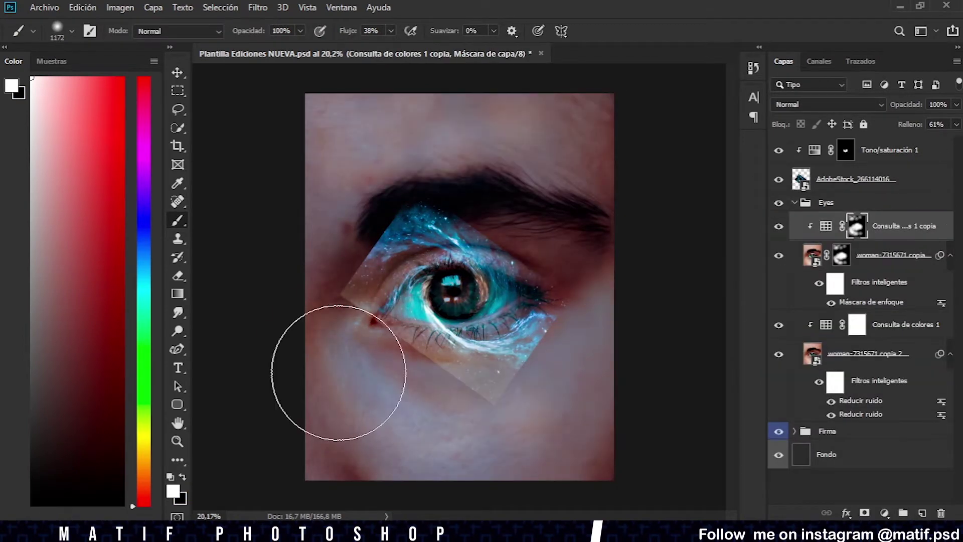
Select the galaxy layer and collapse the Eyes group
{"action": "left_click", "coordinate": [853, 179]}
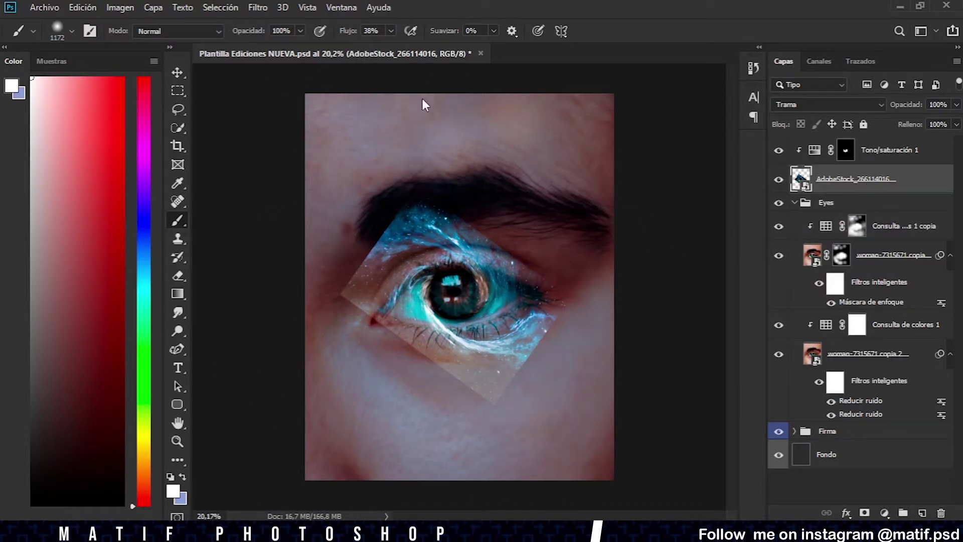
{"action": "key", "text": "h"}
{"action": "key", "text": "b"}
{"action": "left_click", "coordinate": [795, 203]}
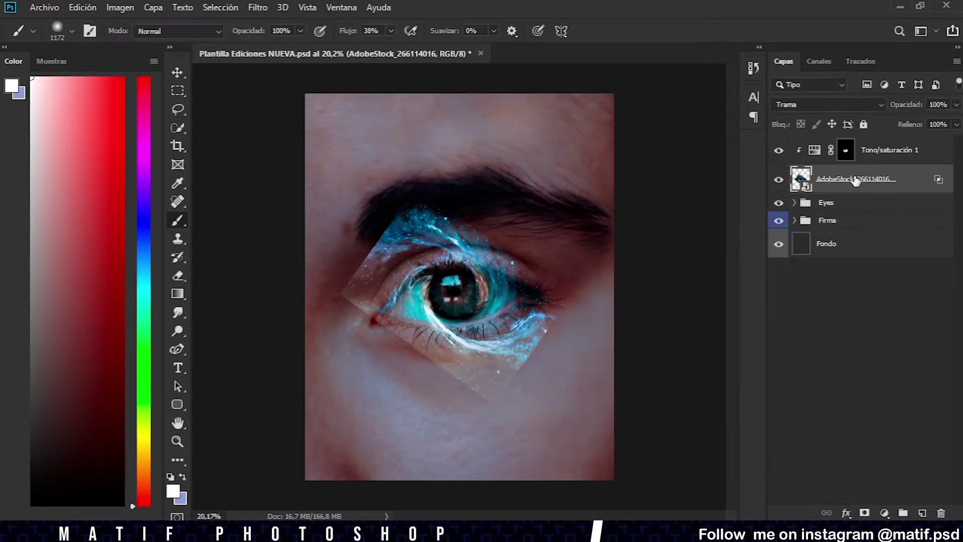
Duplicate the galaxy, stack both copies on top, and enlarge the top swirl to 260%
{"action": "key", "text": "ctrl+j"}
{"action": "left_click_drag", "start_coordinate": [833, 210], "coordinate": [853, 150]}
{"action": "left_click_drag", "start_coordinate": [918, 211], "coordinate": [853, 191]}
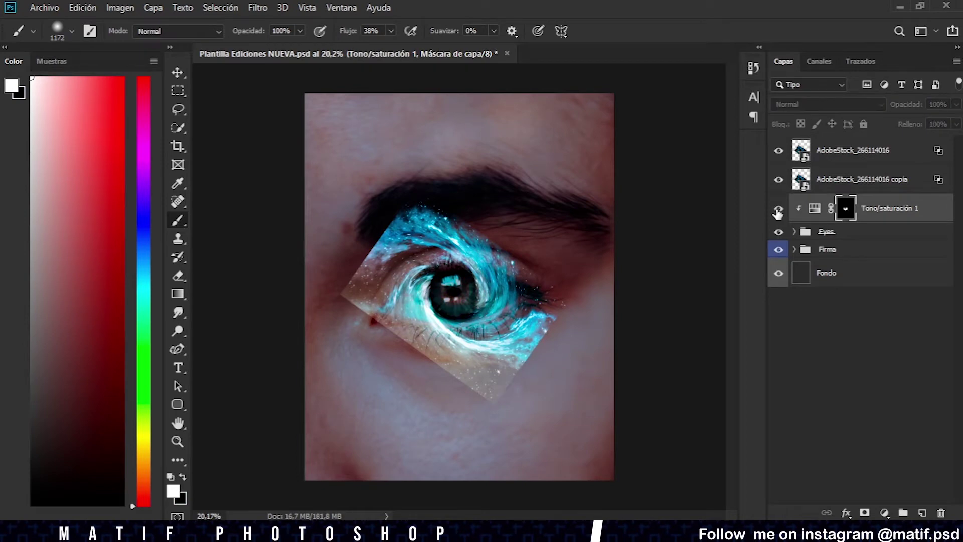
{"action": "left_click", "coordinate": [803, 208]}
{"action": "left_click", "coordinate": [801, 151]}
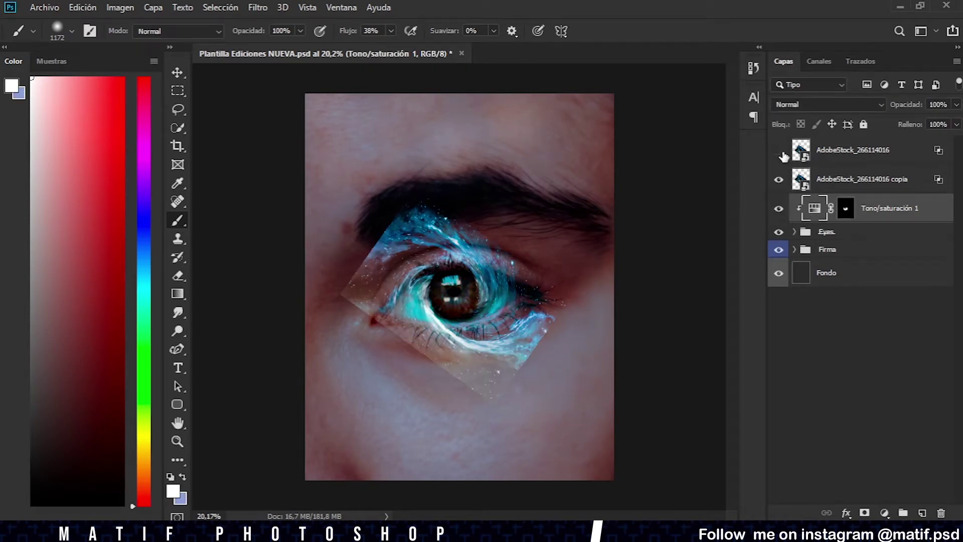
{"action": "key", "text": "ctrl+t"}
{"action": "left_click", "coordinate": [547, 30]}
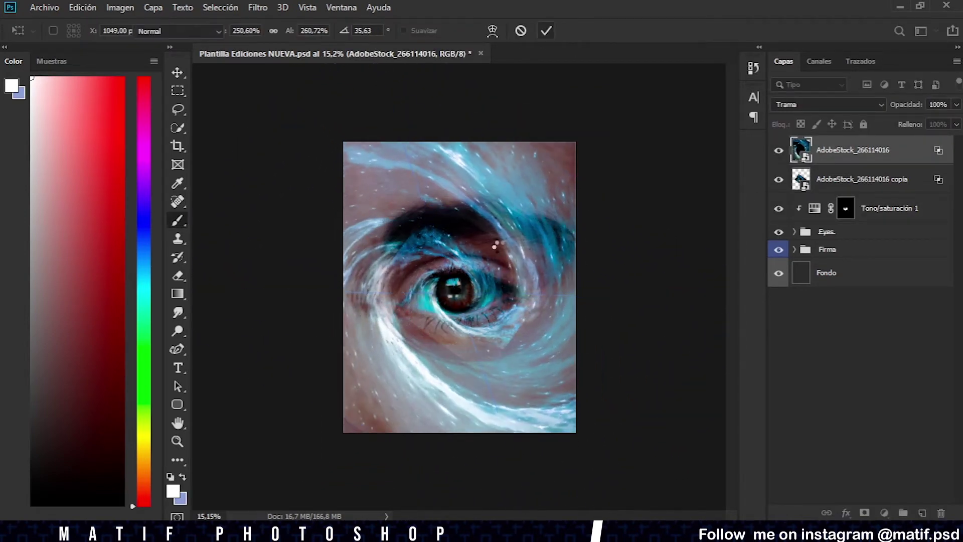
Mask the galaxy copy and paint black to hide it over the eyebrow
{"action": "scroll", "coordinate": [489, 301], "scroll_direction": "up", "scroll_amount": 2}
{"action": "left_click", "coordinate": [853, 179]}
{"action": "left_click", "coordinate": [865, 513]}
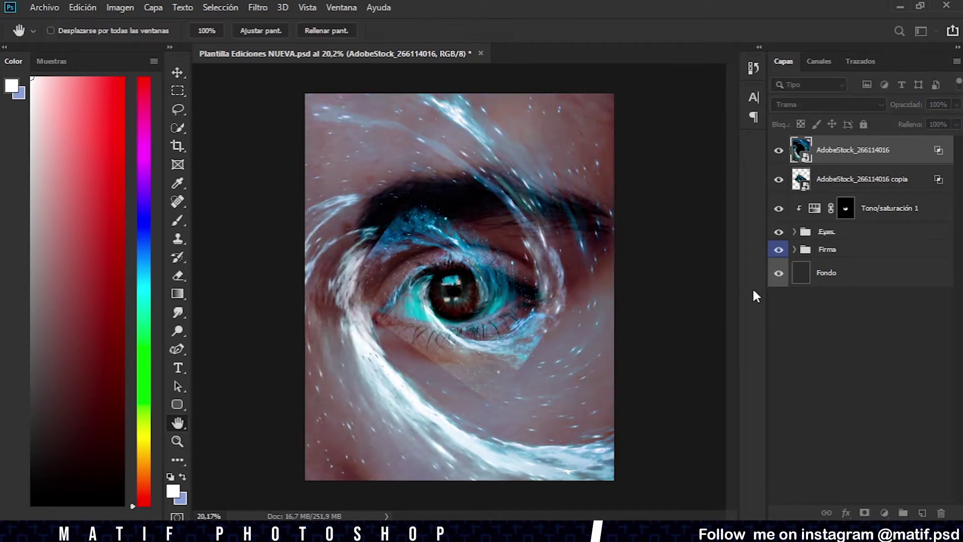
{"action": "key", "text": "x"}
{"action": "key", "text": "bracketright"}
{"action": "key", "text": "bracketright"}
{"action": "key", "text": "bracketright"}
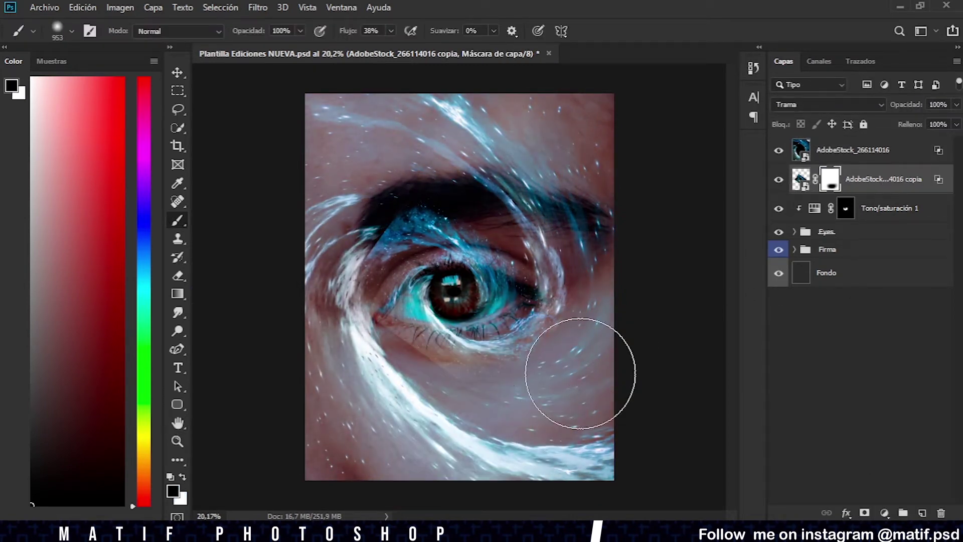
{"action": "mouse_move", "coordinate": [477, 172]}
{"action": "left_mouse_down"}
{"action": "mouse_move", "coordinate": [301, 236]}
{"action": "mouse_move", "coordinate": [358, 371]}
{"action": "left_mouse_up"}
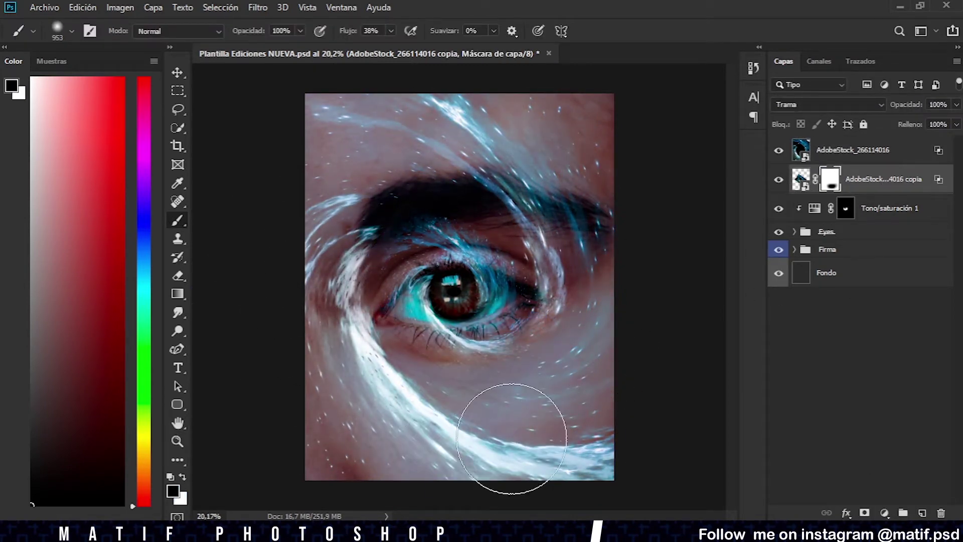
Set the top swirl's blend mode to Color and add a clipped Tono/saturación 2
{"action": "left_click", "coordinate": [853, 149]}
{"action": "left_click", "coordinate": [828, 104]}
{"action": "left_click", "coordinate": [800, 310]}
{"action": "key", "text": "Down"}
{"action": "key", "text": "Down"}
{"action": "key", "text": "Down"}
{"action": "key", "text": "Down"}
{"action": "key", "text": "Down"}
{"action": "key", "text": "Down"}
{"action": "key", "text": "Down"}
{"action": "key", "text": "Up"}
{"action": "key", "text": "Up"}
{"action": "key", "text": "Up"}
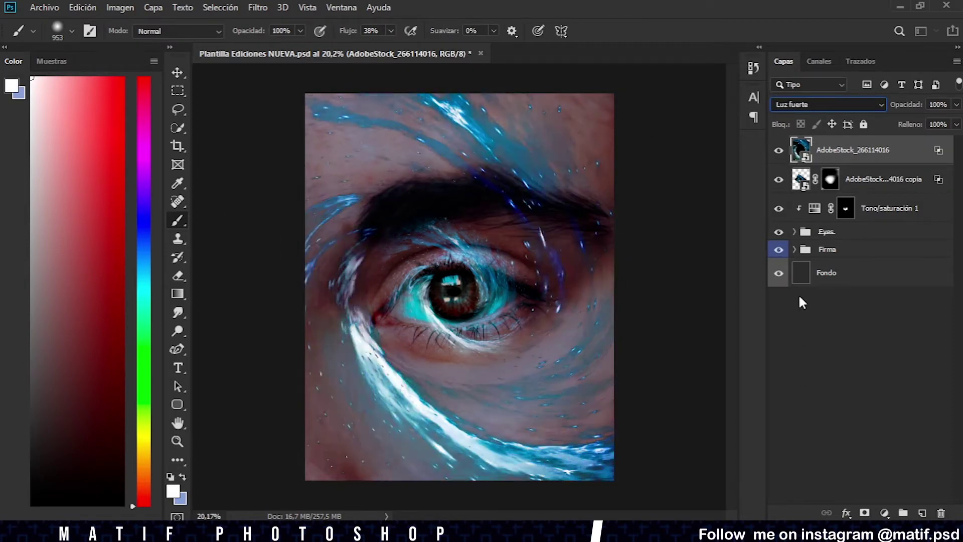
{"action": "key", "text": "Up"}
{"action": "key", "text": "Up"}
{"action": "key", "text": "Up"}
{"action": "key", "text": "Up"}
{"action": "key", "text": "Up"}
{"action": "key", "text": "Up"}
{"action": "key", "text": "Up"}
{"action": "key", "text": "Up"}
{"action": "key", "text": "Up"}
{"action": "key", "text": "Down"}
{"action": "key", "text": "Down"}
{"action": "key", "text": "Down"}
{"action": "key", "text": "Down"}
{"action": "key", "text": "Down"}
{"action": "key", "text": "Down"}
{"action": "key", "text": "Down"}
{"action": "key", "text": "Down"}
{"action": "key", "text": "Down"}
{"action": "left_click", "coordinate": [884, 512]}
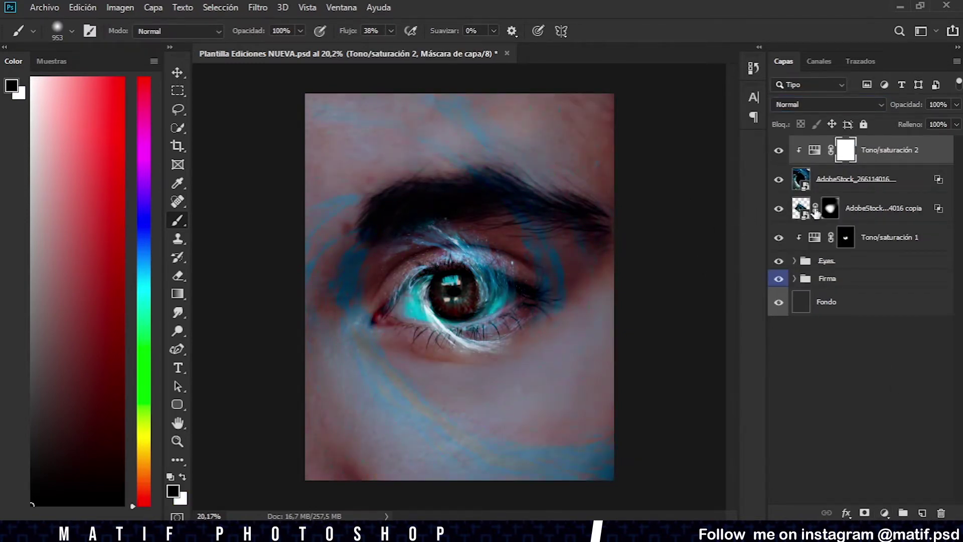
Add Tono/saturación 3 in Sobreexpos. lineal, invert its mask, and paint white around the eye
{"action": "left_click", "coordinate": [877, 220]}
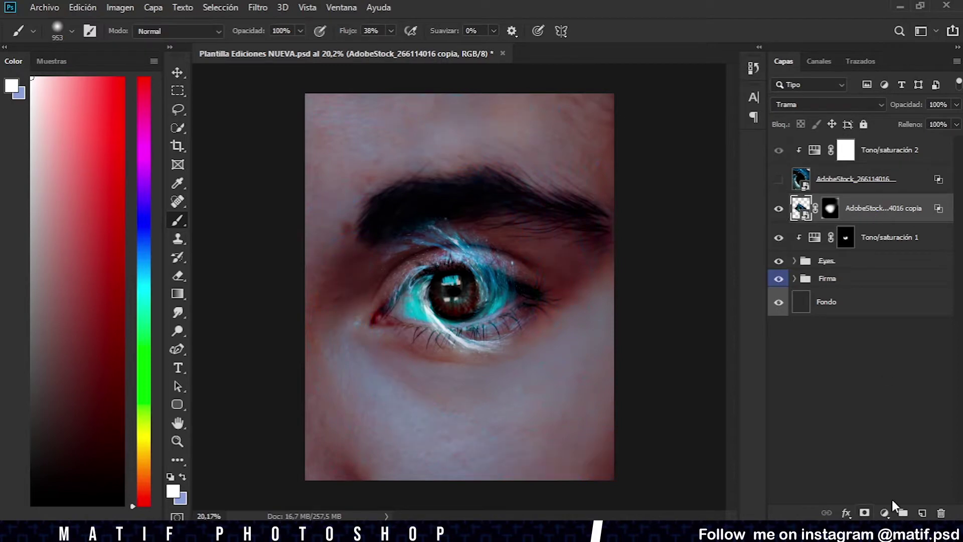
{"action": "key", "text": "alt+shift+w"}
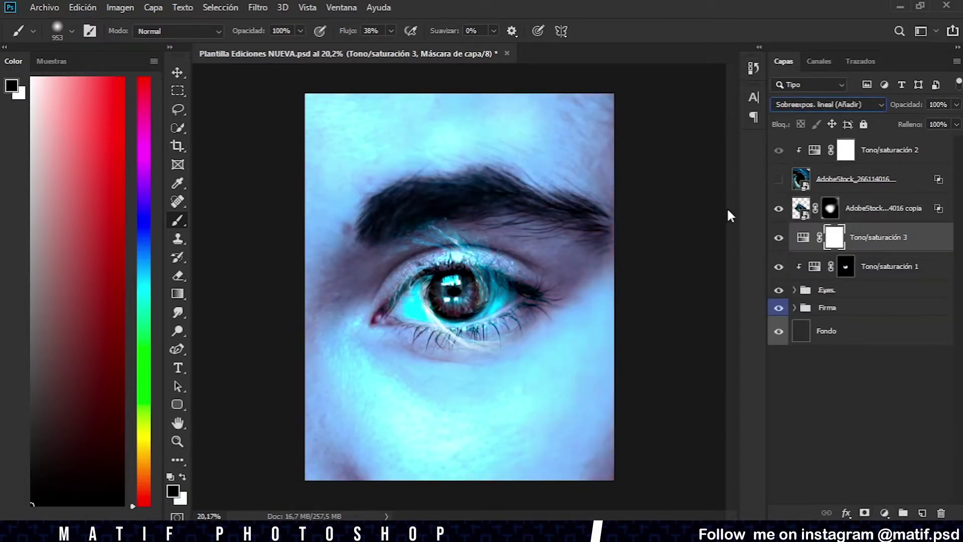
{"action": "key", "text": "ctrl+i"}
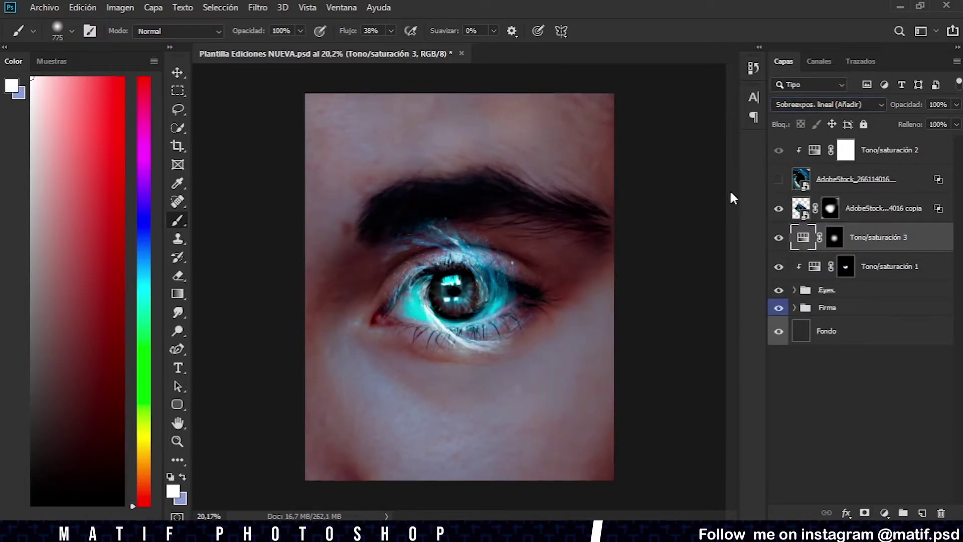
{"action": "left_click", "coordinate": [853, 180]}
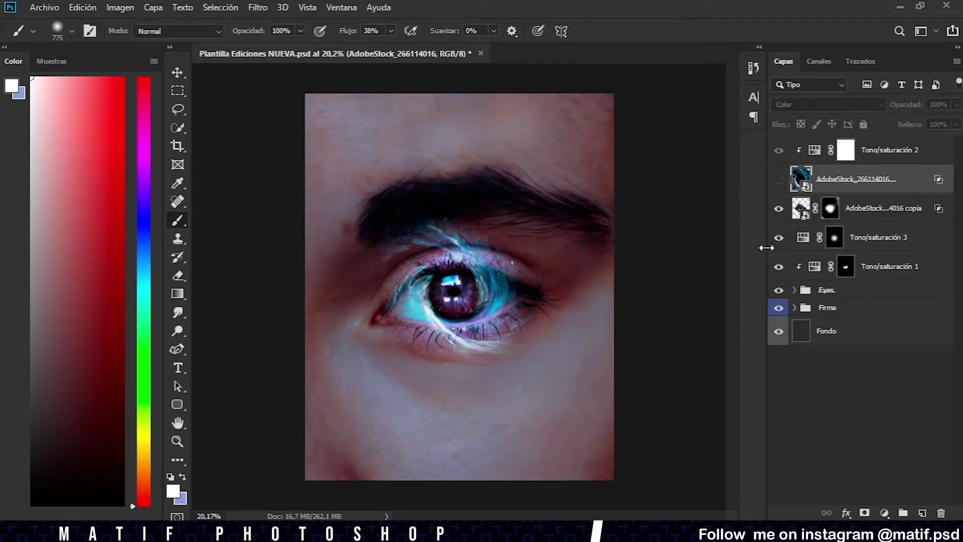
{"action": "left_click", "coordinate": [783, 269]}
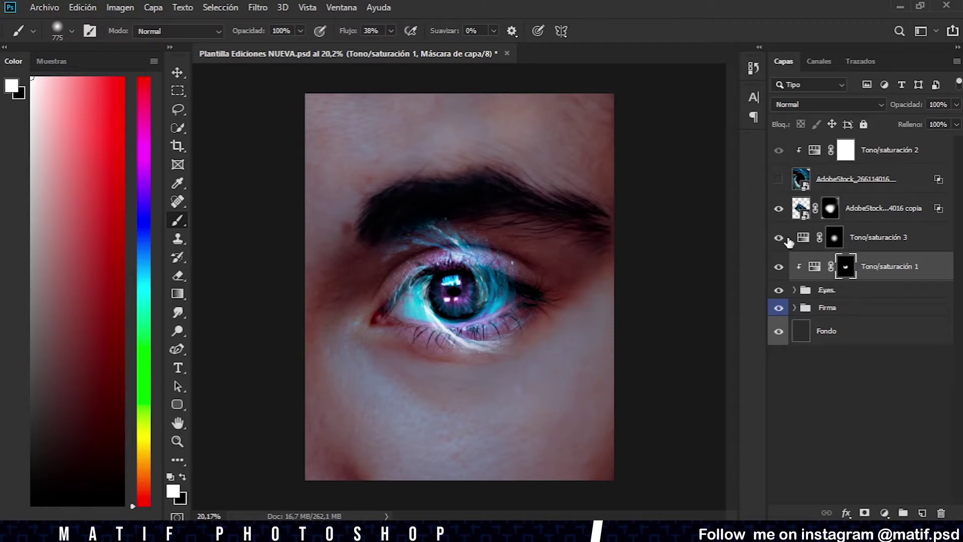
{"action": "left_click", "coordinate": [878, 237]}
{"action": "left_click_drag", "start_coordinate": [463, 301], "coordinate": [598, 296]}
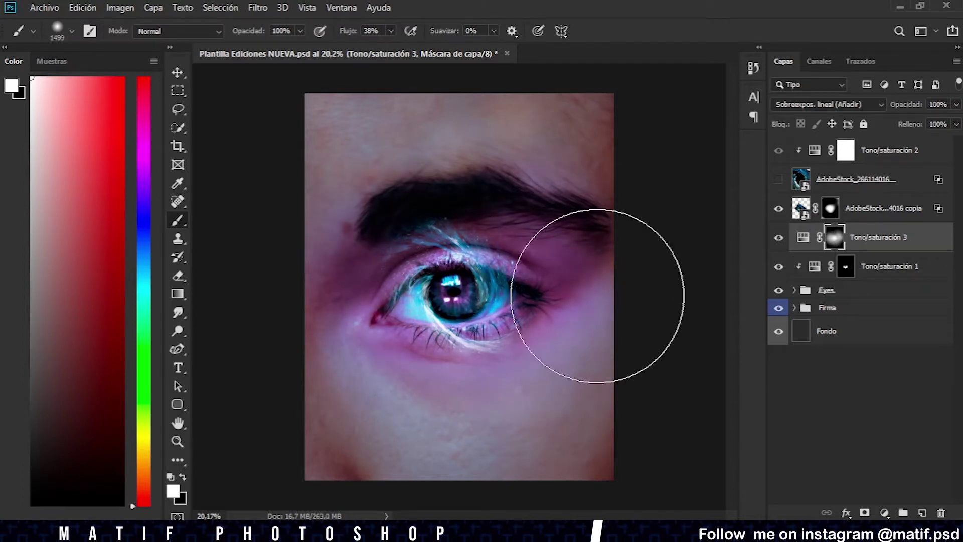
Lower brush size and flow, add a hidden Tono/saturación 4, and paint its effect over the face
{"action": "key", "text": "bracketleft"}
{"action": "key", "text": "bracketleft"}
{"action": "key", "text": "bracketleft"}
{"action": "key", "text": "shift+1"}
{"action": "key", "text": "shift+1"}
{"action": "key", "text": "x"}
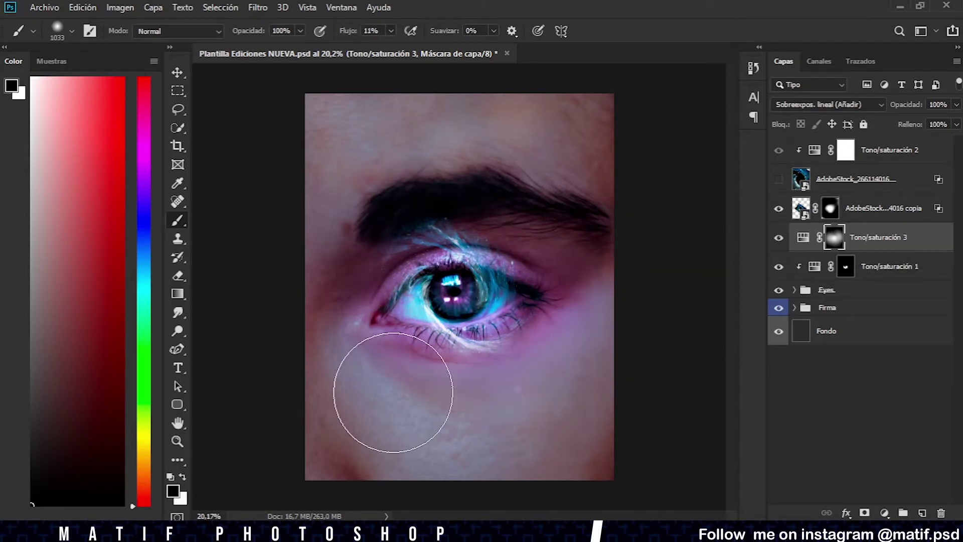
{"action": "key", "text": "x"}
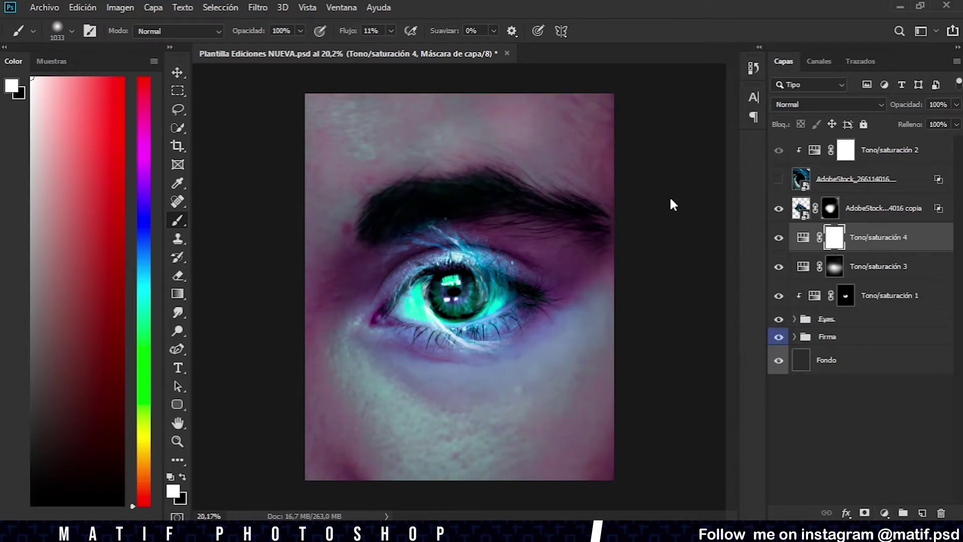
{"action": "key", "text": "x"}
{"action": "key", "text": "alt+BackSpace"}
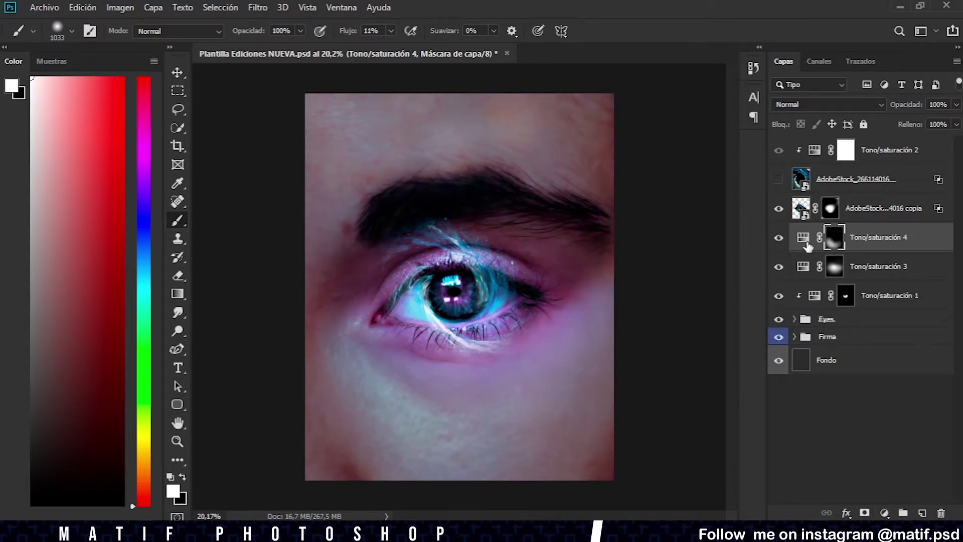
{"action": "left_click", "coordinate": [805, 241]}
{"action": "key", "text": "ctrl+\\"}
{"action": "mouse_move", "coordinate": [498, 129]}
{"action": "left_mouse_down"}
{"action": "mouse_move", "coordinate": [613, 398]}
{"action": "mouse_move", "coordinate": [544, 172]}
{"action": "left_mouse_up"}
Delete the Tono/saturación 4 mask and toggle its visibility to compare
{"action": "key", "text": "alt+bracketleft"}
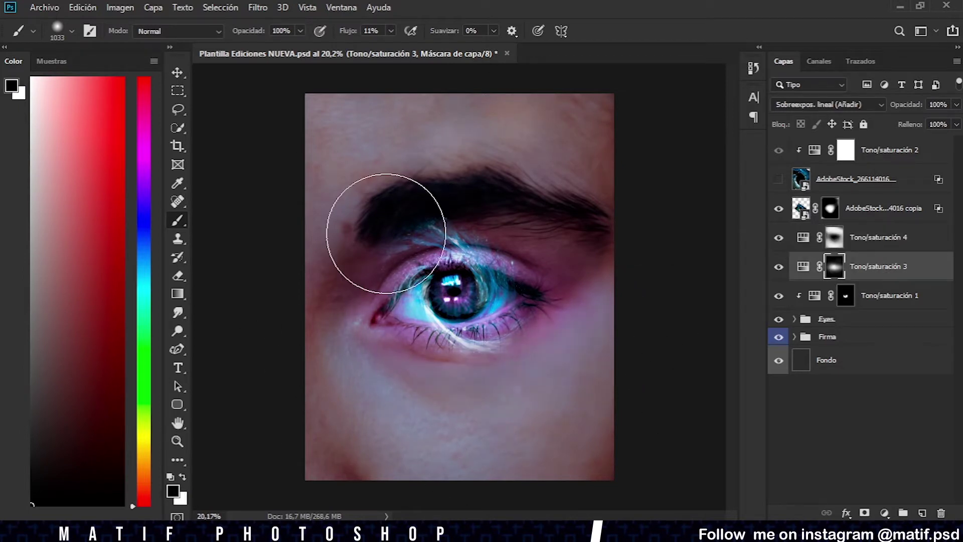
{"action": "key", "text": "alt+bracketright"}
{"action": "key", "text": "alt+bracketright"}
{"action": "left_click", "coordinate": [786, 246]}
{"action": "key", "text": "Delete"}
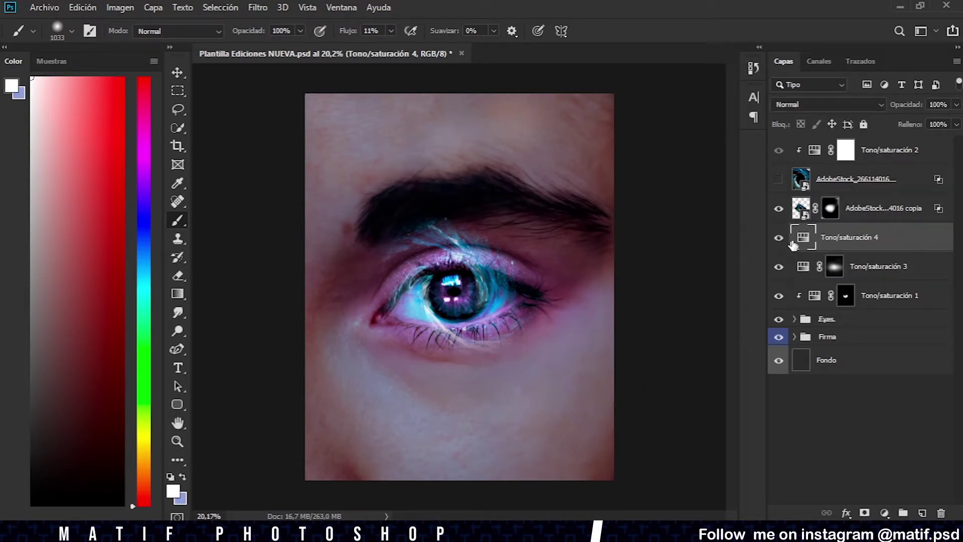
{"action": "key", "text": "h"}
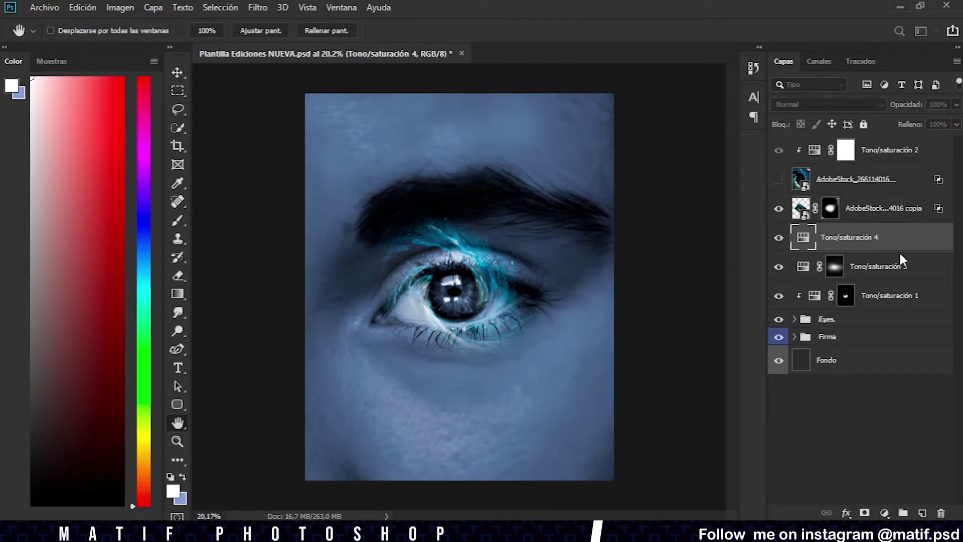
{"action": "left_click", "coordinate": [779, 238]}
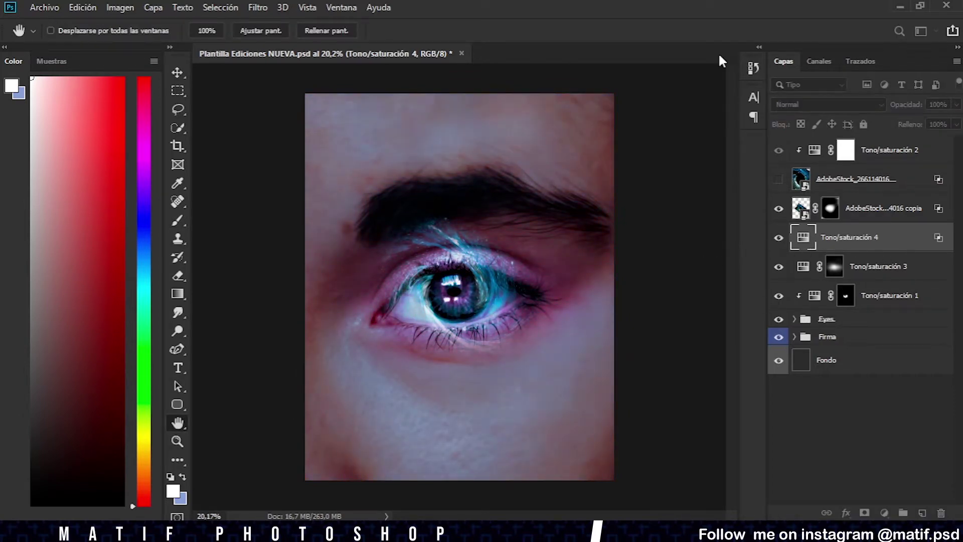
{"action": "key", "text": "b"}
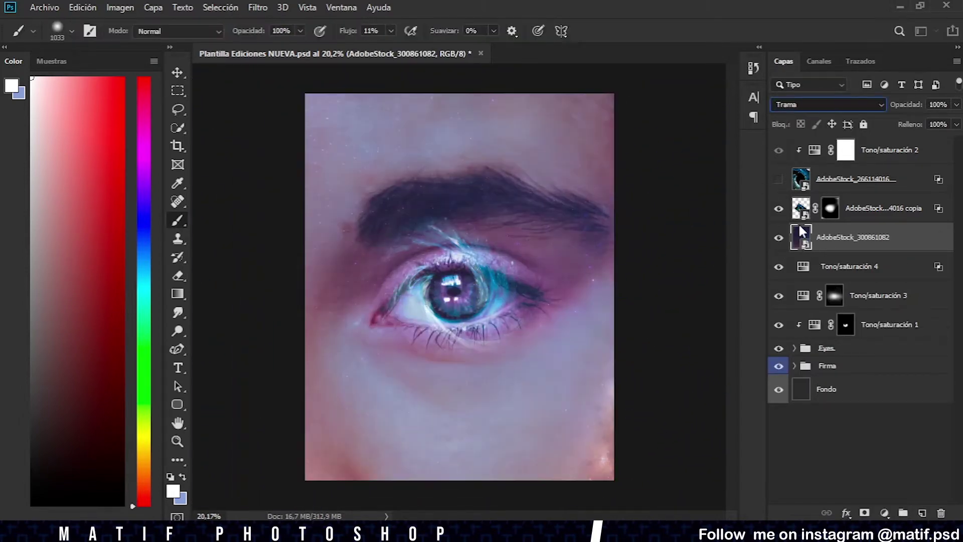
Set the galaxy texture to Superponer and mask it off the eye with black paint
{"action": "key", "text": "Down"}
{"action": "key", "text": "Down"}
{"action": "key", "text": "Down"}
{"action": "left_click", "coordinate": [864, 513]}
{"action": "key", "text": "d"}
{"action": "key", "text": "x"}
{"action": "mouse_move", "coordinate": [482, 281]}
{"action": "left_mouse_down"}
{"action": "mouse_move", "coordinate": [462, 301]}
{"action": "mouse_move", "coordinate": [521, 283]}
{"action": "left_mouse_up"}
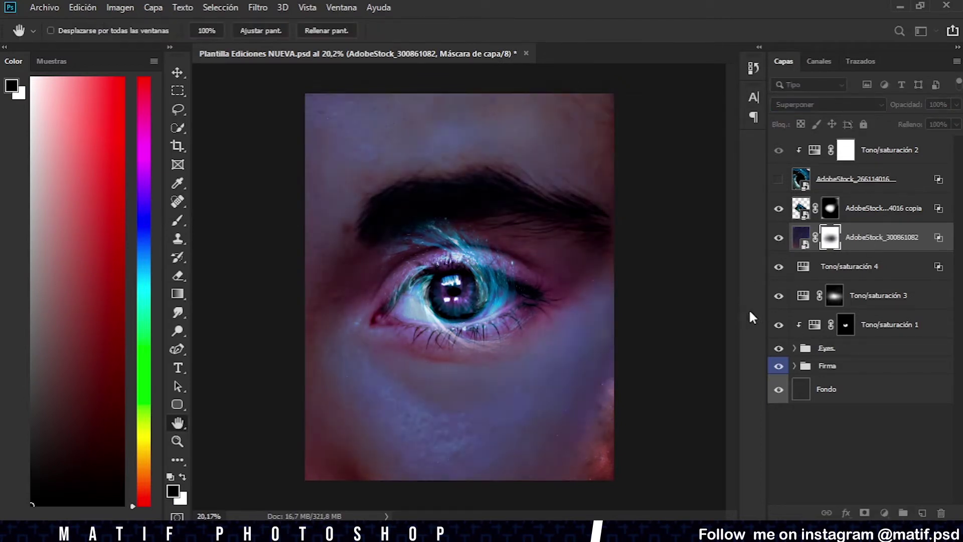
{"action": "key", "text": "b"}
{"action": "key", "text": "x"}
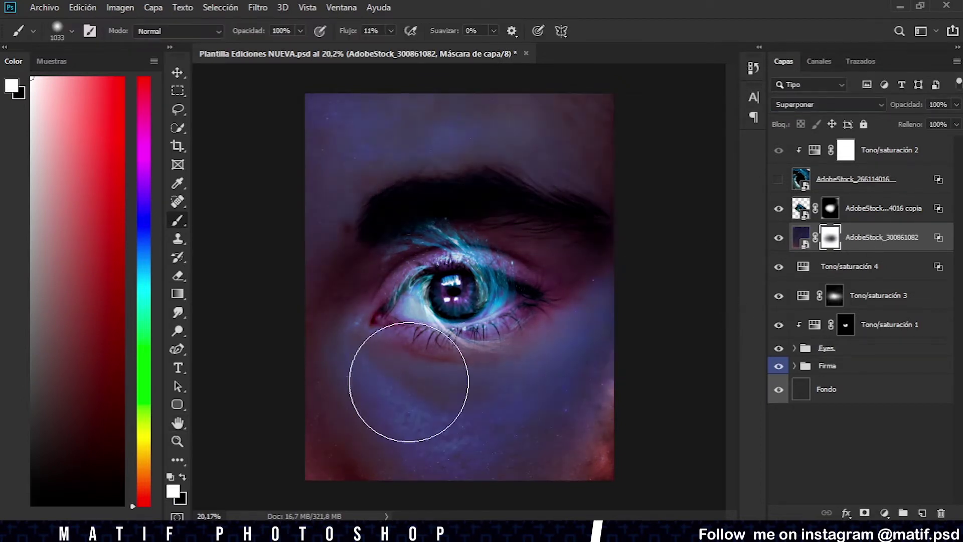
Keep the galaxy in Superponer and add a clipped Tono/saturación 5 adjustment
{"action": "key", "text": "Down"}
{"action": "key", "text": "Down"}
{"action": "key", "text": "Down"}
{"action": "key", "text": "Down"}
{"action": "key", "text": "Down"}
{"action": "key", "text": "Down"}
{"action": "key", "text": "Down"}
{"action": "key", "text": "Down"}
{"action": "key", "text": "Up"}
{"action": "key", "text": "Up"}
{"action": "key", "text": "Up"}
{"action": "key", "text": "Up"}
{"action": "key", "text": "Up"}
{"action": "key", "text": "Up"}
{"action": "key", "text": "Up"}
{"action": "key", "text": "ctrl+u"}
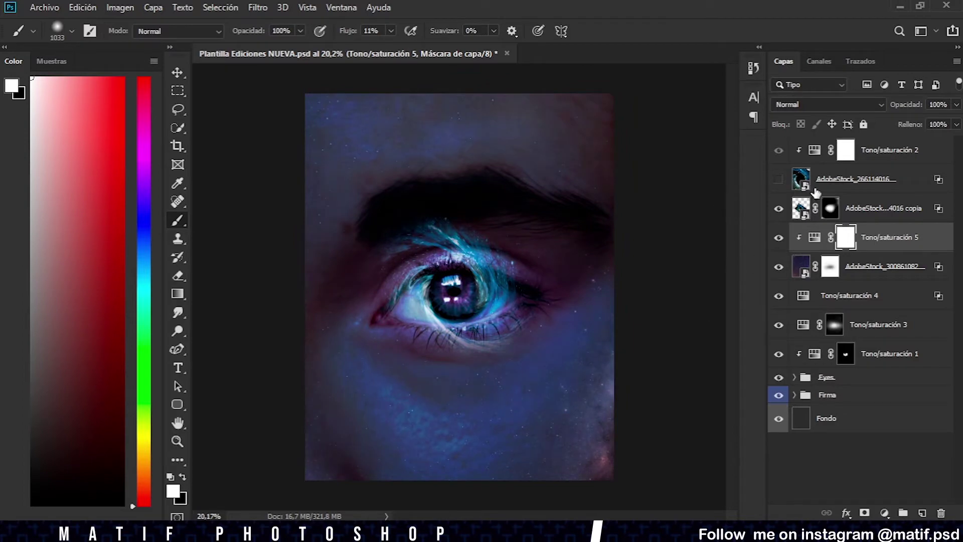
Show the AdobeStock_266114016 swirl layer and hide Tono/saturación 2
{"action": "left_click", "coordinate": [848, 179]}
{"action": "left_click", "coordinate": [779, 179]}
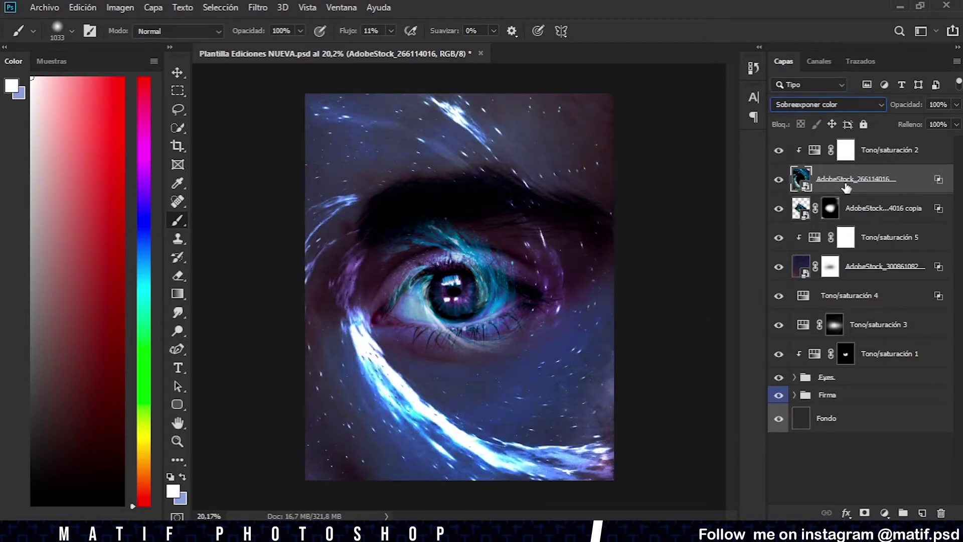
{"action": "left_click", "coordinate": [841, 208]}
{"action": "left_click", "coordinate": [779, 151]}
{"action": "left_click", "coordinate": [881, 241]}
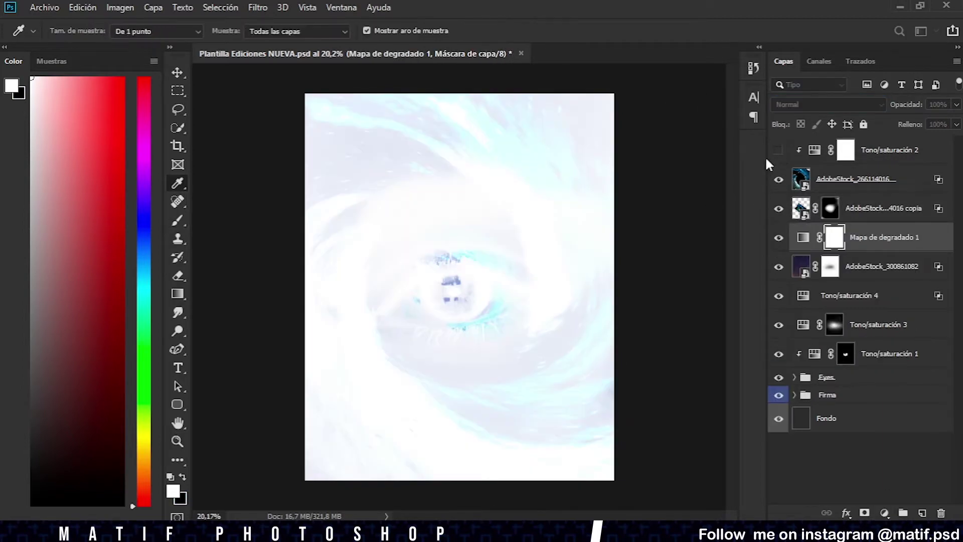
Delete the trial gradient map and add Equilibrio de color 1 above the galaxy texture
{"action": "key", "text": "shift+plus"}
{"action": "key", "text": "shift+plus"}
{"action": "key", "text": "shift+plus"}
{"action": "key", "text": "Delete"}
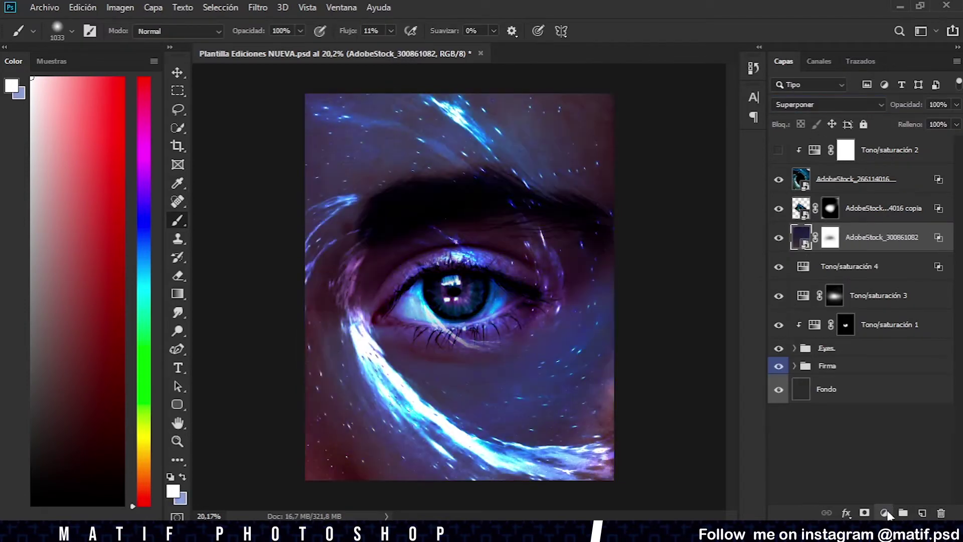
{"action": "key", "text": "ctrl+b"}
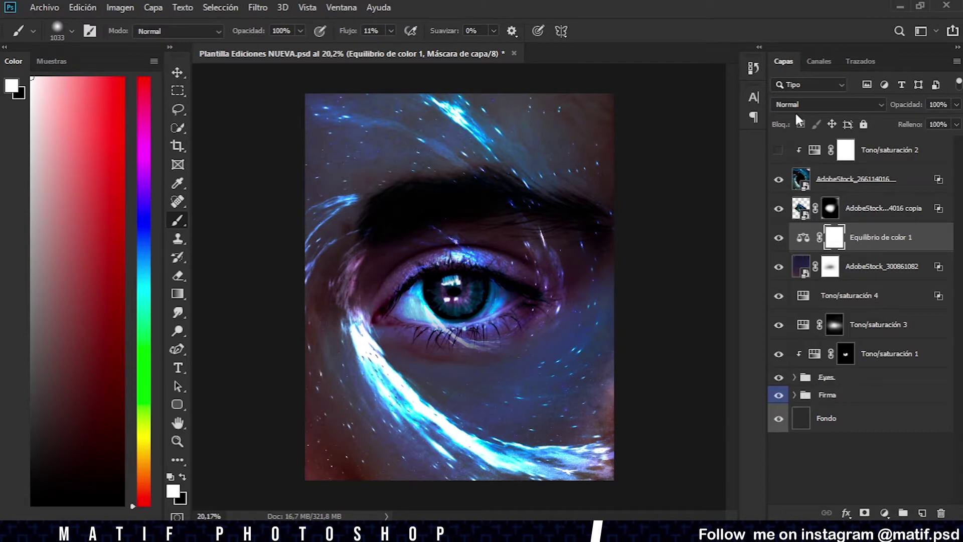
Touch up the Consulta de colores 1 copia mask inside Eyes with a larger black brush
{"action": "left_click", "coordinate": [794, 378]}
{"action": "scroll", "coordinate": [828, 326], "scroll_direction": "down", "scroll_amount": 3}
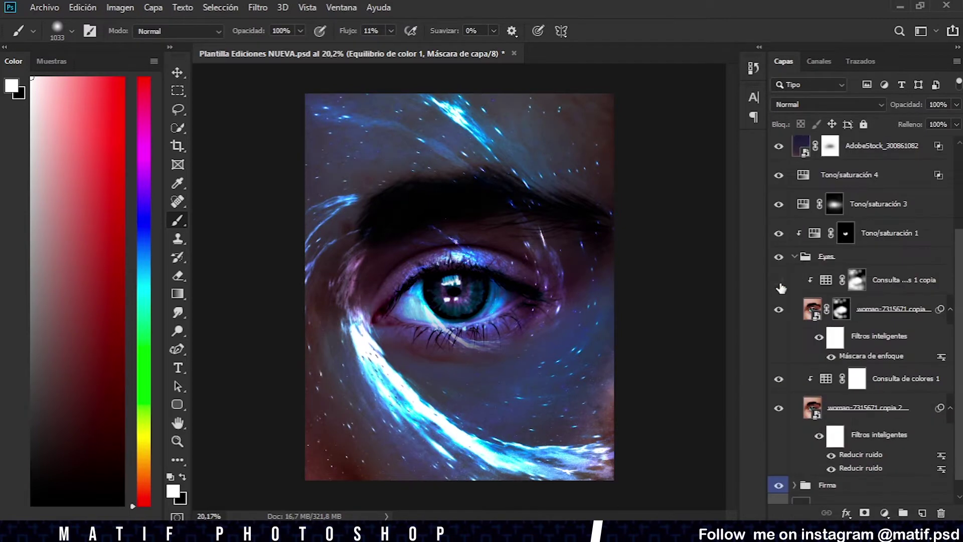
{"action": "left_click", "coordinate": [856, 286]}
{"action": "key", "text": "x"}
{"action": "key", "text": "bracketright"}
{"action": "key", "text": "bracketright"}
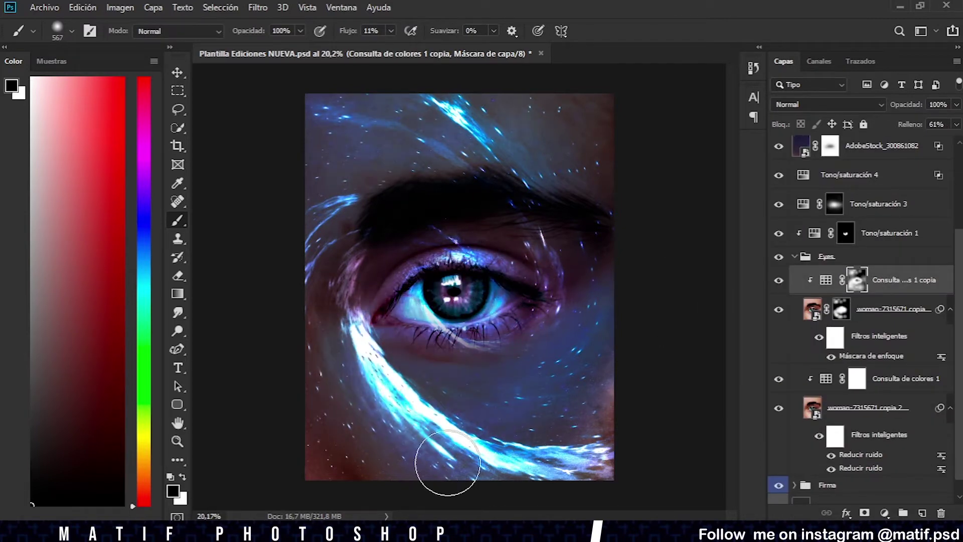
{"action": "left_click", "coordinate": [794, 256]}
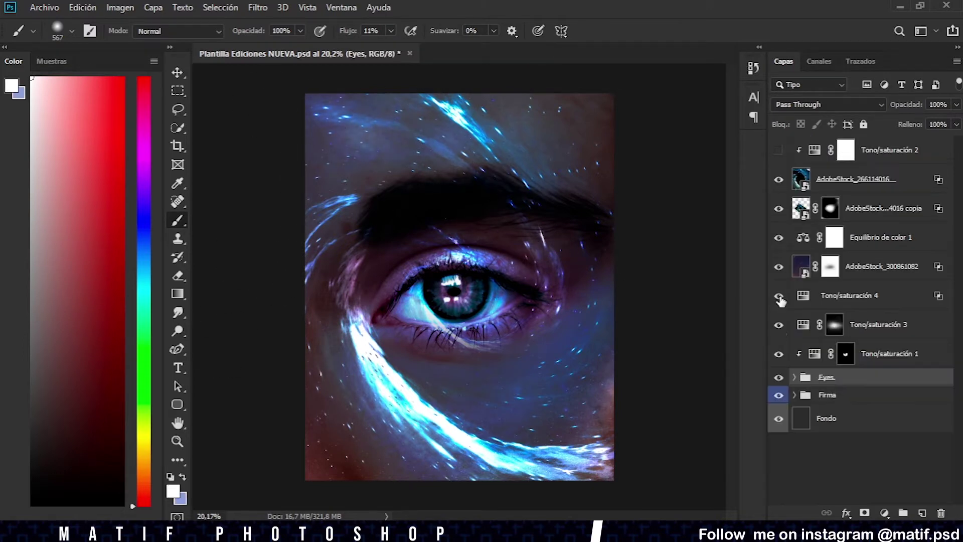
{"action": "left_click", "coordinate": [834, 324]}
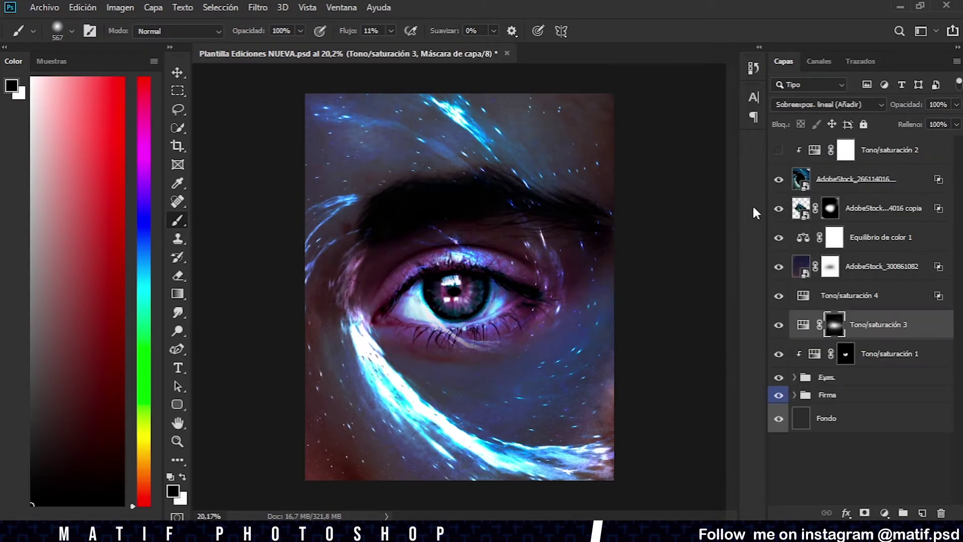
Paint black on the galaxy mask around the eye, then set brush flow to 14%
{"action": "left_click", "coordinate": [831, 267]}
{"action": "key", "text": "x"}
{"action": "key", "text": "bracketright"}
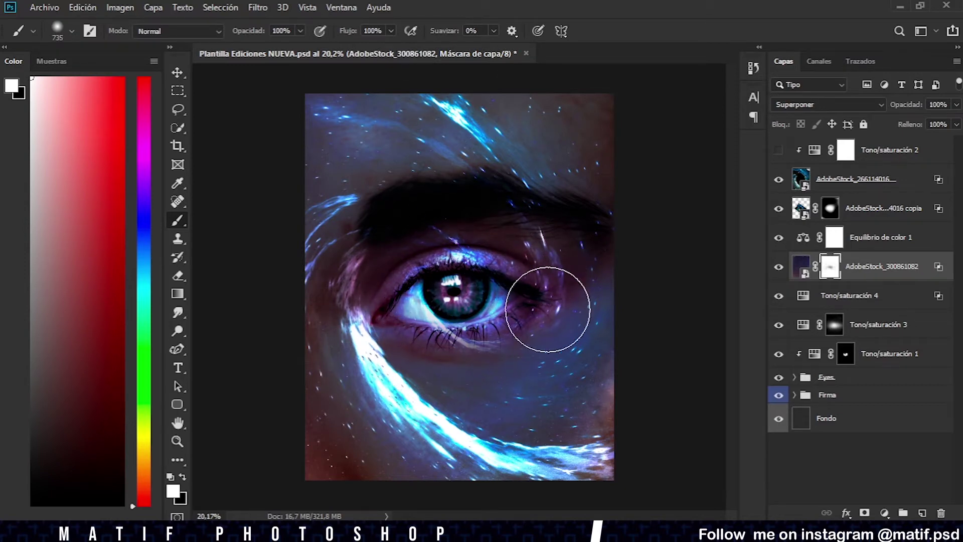
{"action": "key", "text": "x"}
{"action": "left_click_drag", "start_coordinate": [502, 296], "coordinate": [442, 296]}
{"action": "key", "text": "bracketleft"}
{"action": "key", "text": "bracketleft"}
{"action": "key", "text": "bracketleft"}
{"action": "left_click", "coordinate": [372, 31]}
{"action": "type", "text": "10014"}
{"action": "key", "text": "Return"}
{"action": "key", "text": "x"}
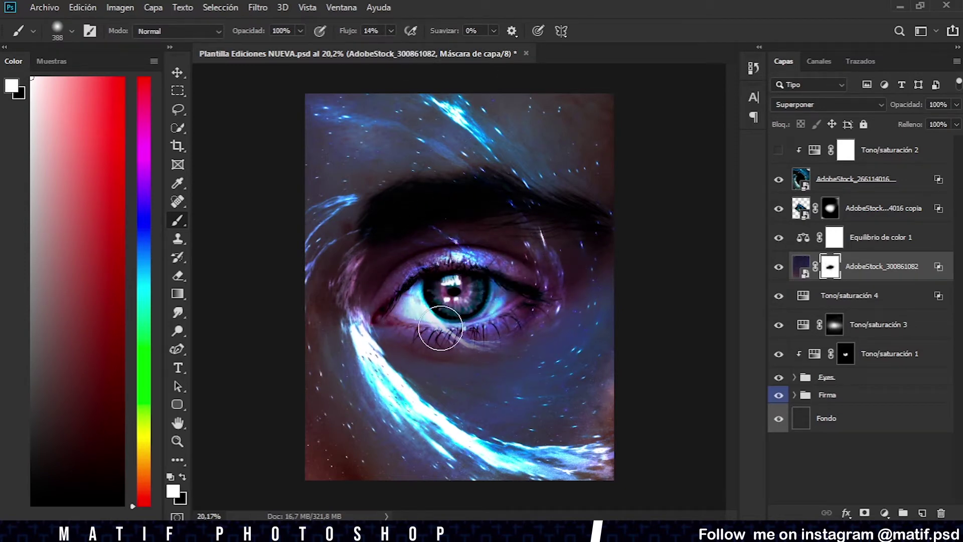
Turn on Tono/saturación 2 and 4 and select Tono/saturación 4's mask for painting
{"action": "left_click", "coordinate": [780, 240]}
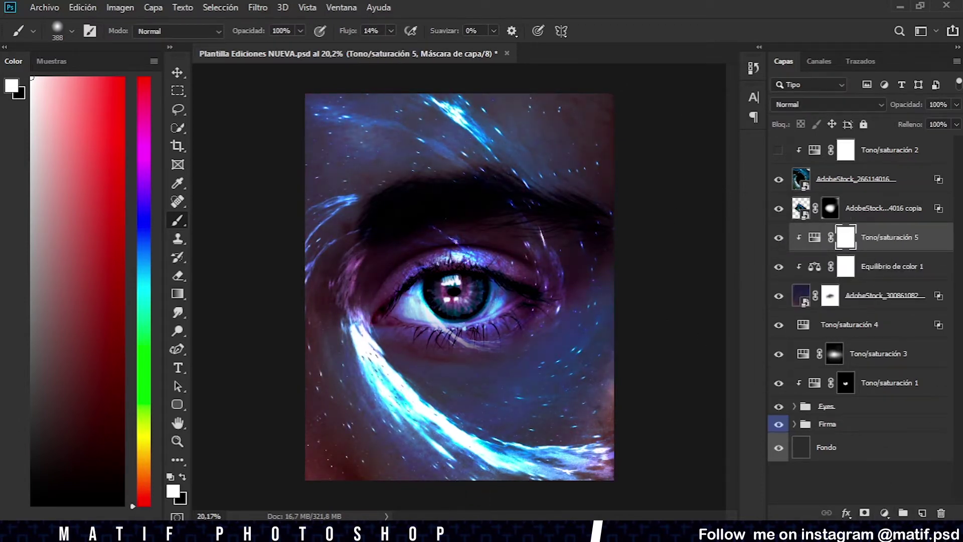
{"action": "left_click", "coordinate": [779, 151]}
{"action": "left_click", "coordinate": [846, 150]}
{"action": "left_click", "coordinate": [779, 296]}
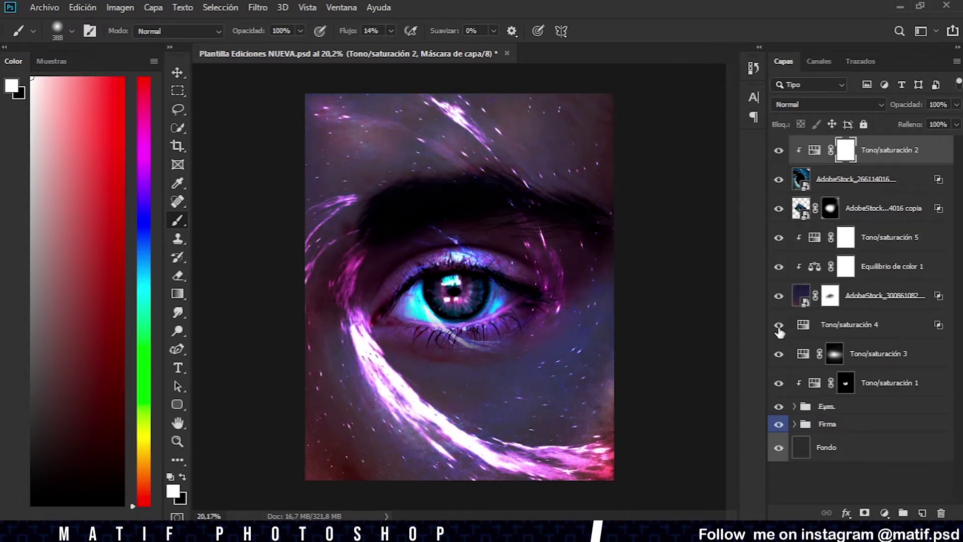
{"action": "left_click", "coordinate": [835, 325]}
{"action": "key", "text": "x"}
{"action": "scroll", "coordinate": [531, 301], "scroll_direction": "up", "scroll_amount": 2}
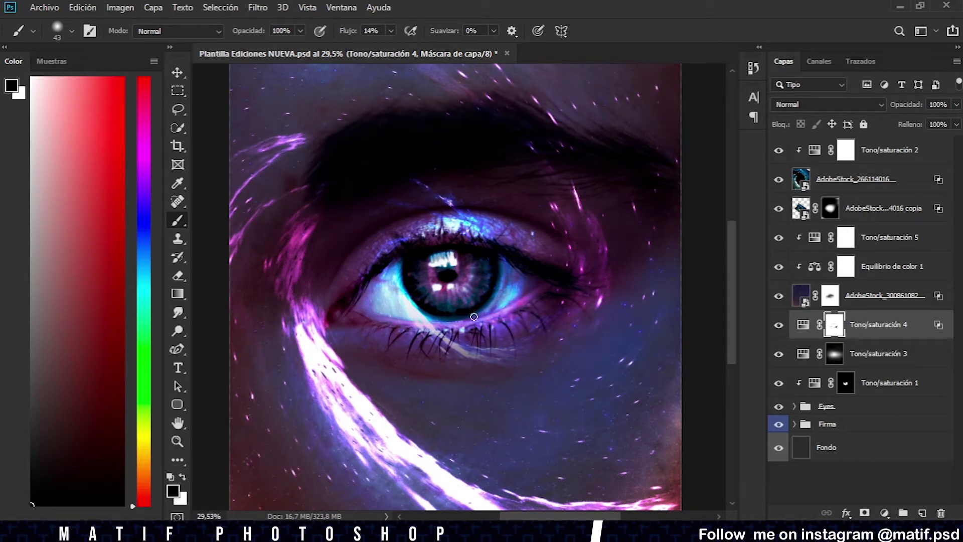
{"action": "scroll", "coordinate": [335, 312], "scroll_direction": "down", "scroll_amount": 1}
{"action": "key", "text": "x"}
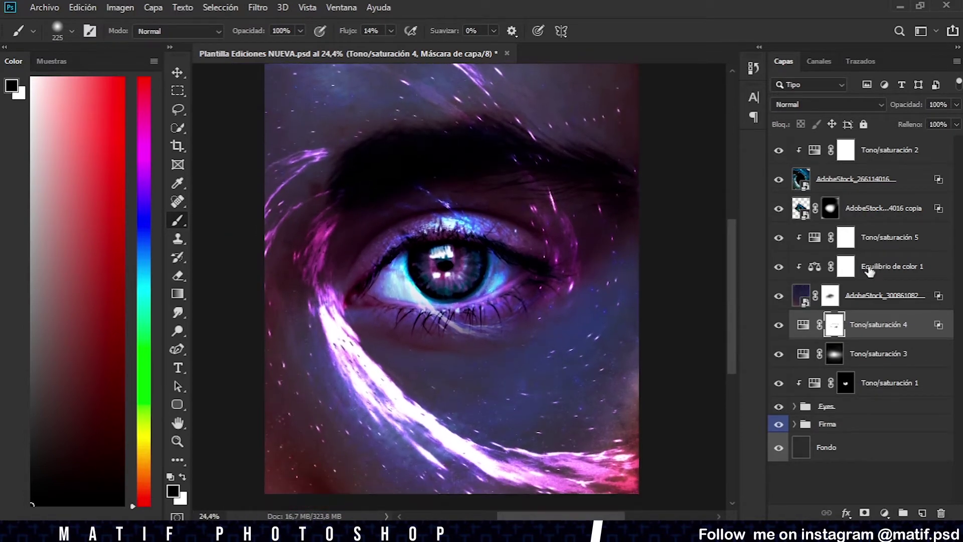
{"action": "left_click", "coordinate": [885, 385]}
Add an Exposure adjustment layer with an inverted black mask, ready to paint white
{"action": "key", "text": "ctrl+alt+e"}
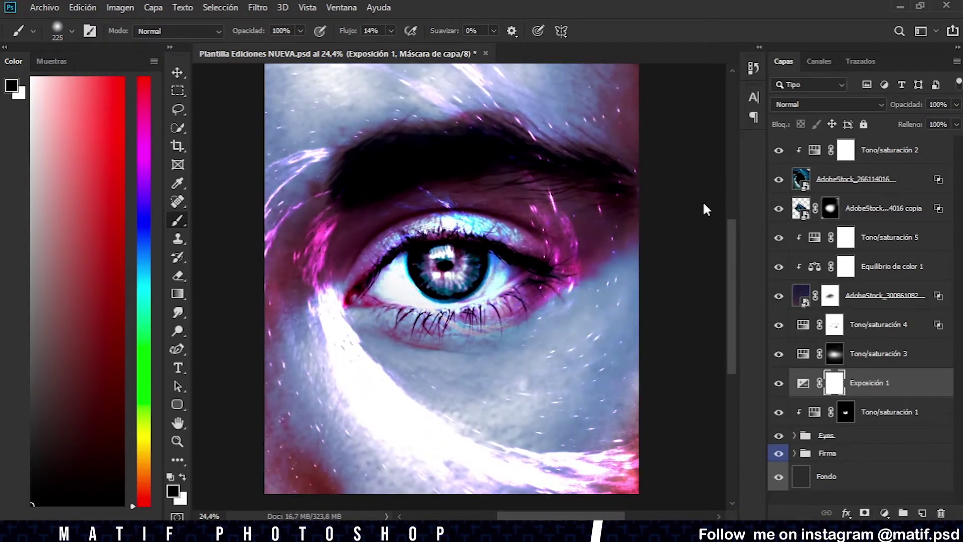
{"action": "key", "text": "ctrl+i"}
{"action": "key", "text": "x"}
{"action": "key", "text": "bracketright"}
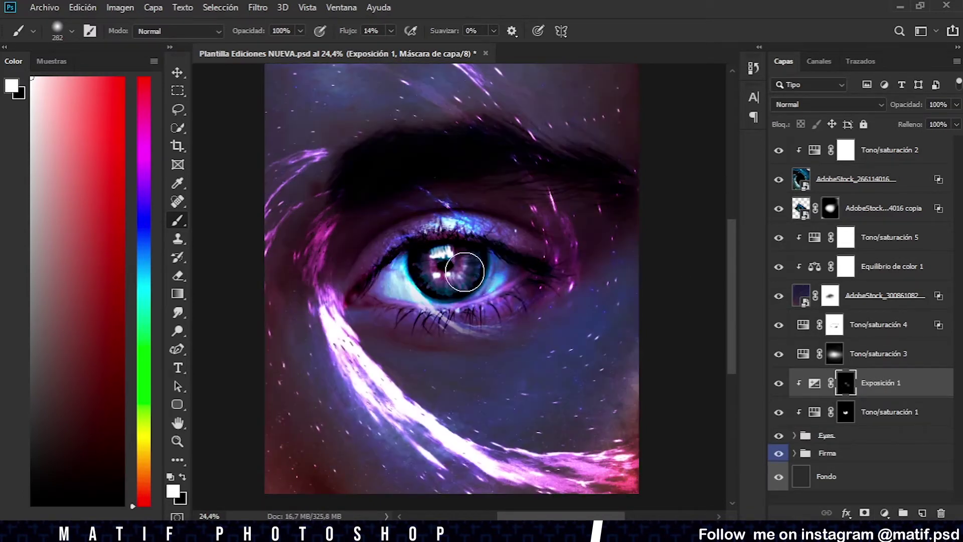
{"action": "key", "text": "bracketleft"}
{"action": "key", "text": "bracketleft"}
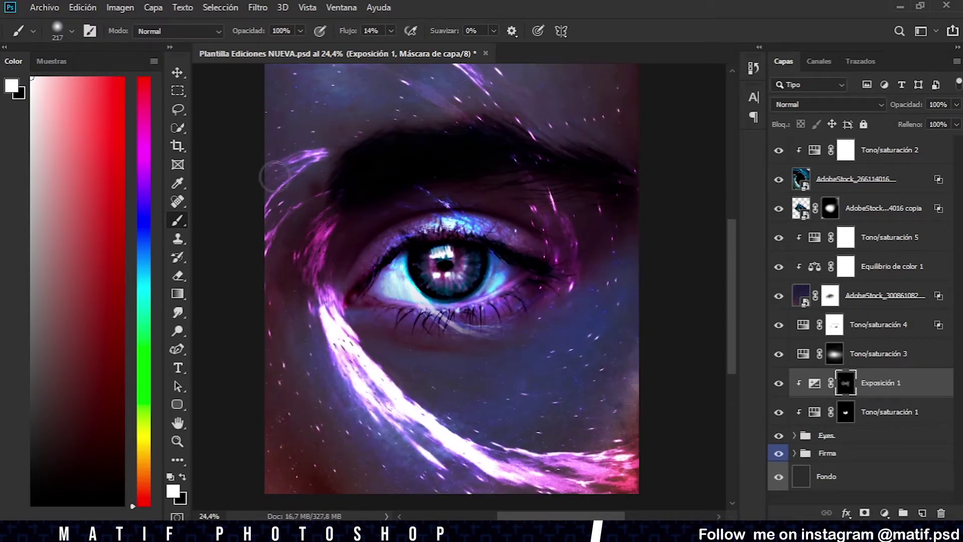
Paint the exposure onto the upper-left light streak and the skin beside and under the eye
{"action": "left_click_drag", "start_coordinate": [320, 291], "coordinate": [618, 476]}
{"action": "key", "text": "bracketleft"}
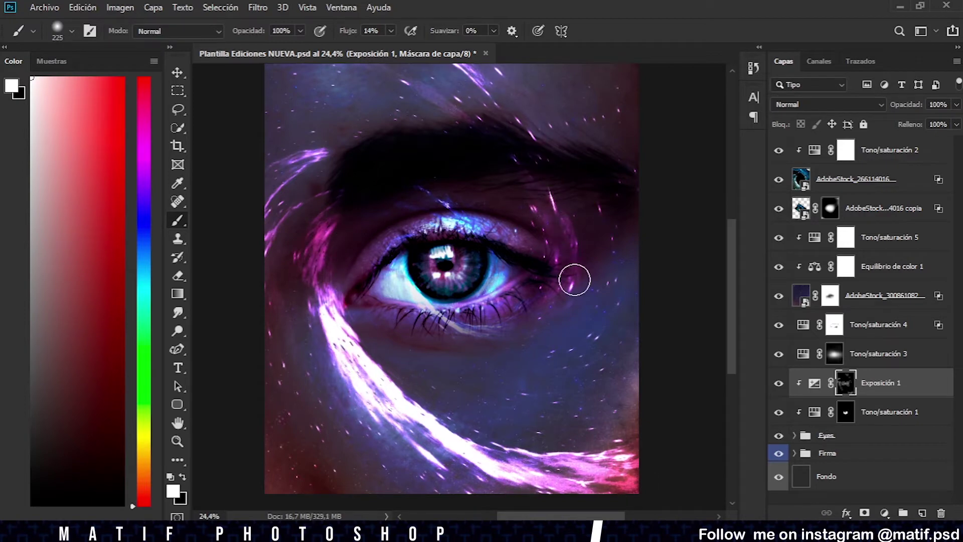
{"action": "key", "text": "bracketright"}
{"action": "left_click_drag", "start_coordinate": [482, 351], "coordinate": [534, 333]}
{"action": "key", "text": "bracketleft"}
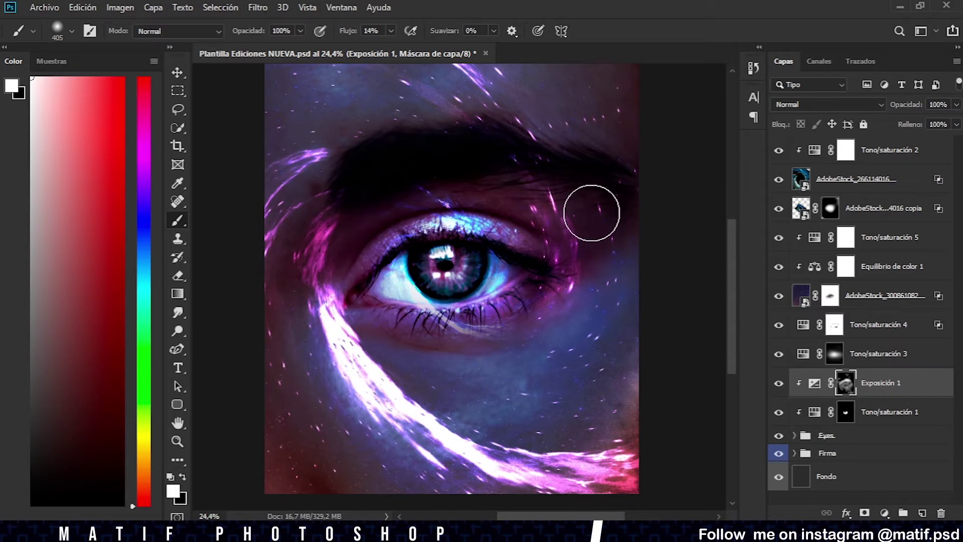
{"action": "scroll", "coordinate": [592, 213], "scroll_direction": "down", "scroll_amount": 1}
{"action": "key", "text": "x"}
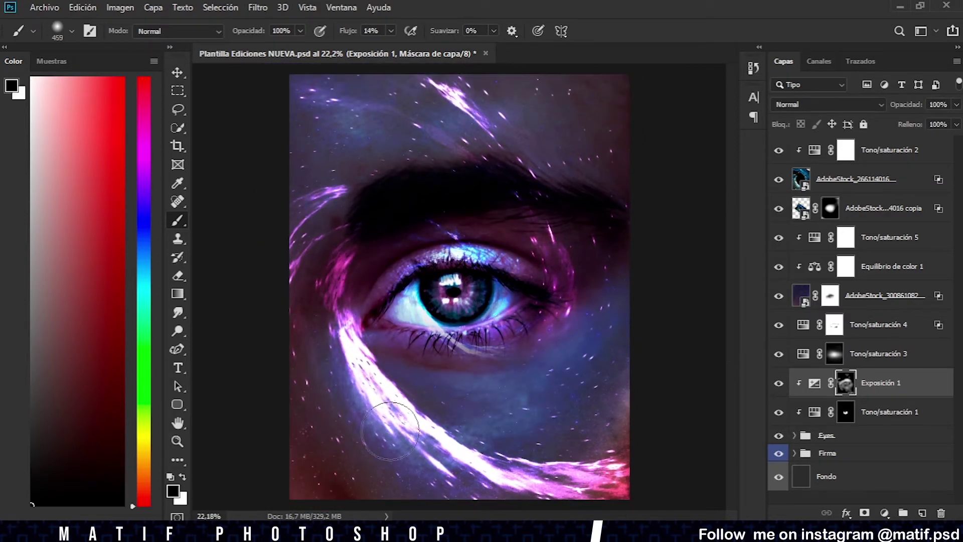
{"action": "key", "text": "bracketright"}
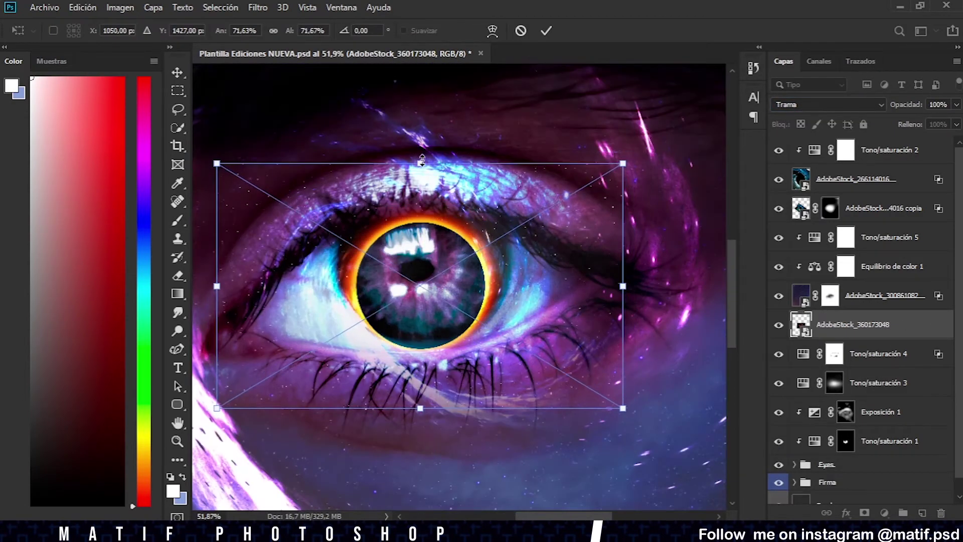
Shrink the ring image to about 25% and position it over the pupil
{"action": "left_click_drag", "start_coordinate": [645, 152], "coordinate": [486, 245]}
{"action": "left_click_drag", "start_coordinate": [434, 292], "coordinate": [435, 277]}
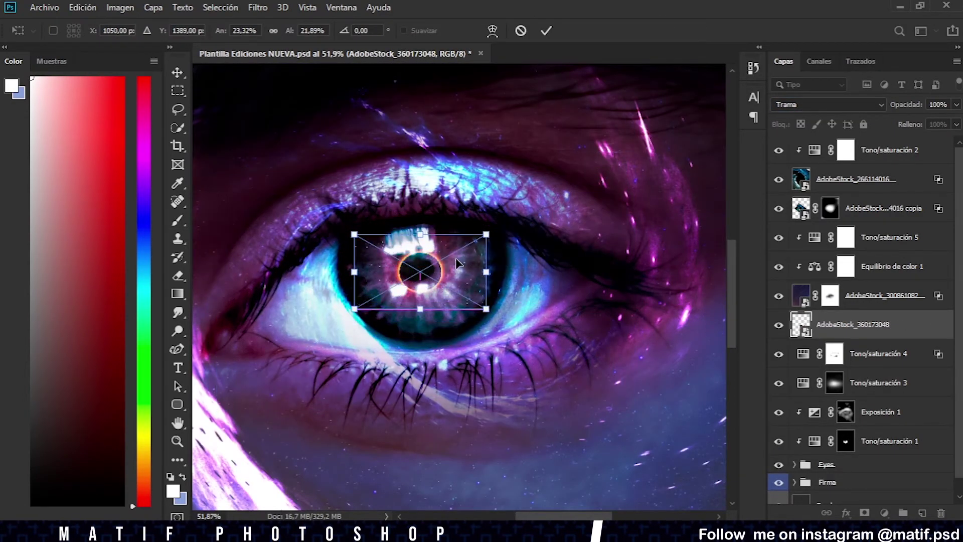
{"action": "key", "text": "Return"}
{"action": "key", "text": "b"}
Recolour the ring teal with a clipped Hue/Saturation and add a layer mask aligned on the pupil
{"action": "left_click", "coordinate": [881, 511]}
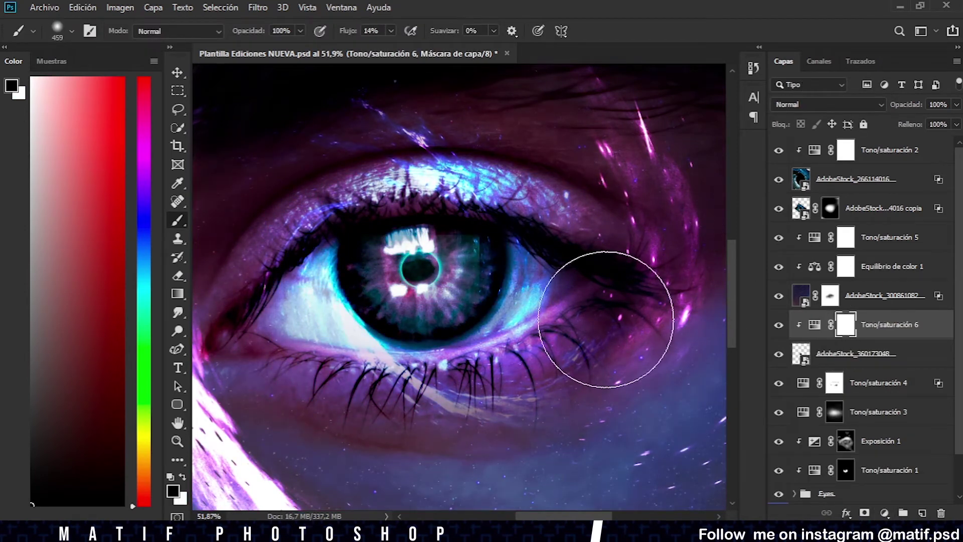
{"action": "left_click_drag", "start_coordinate": [836, 325], "coordinate": [830, 354]}
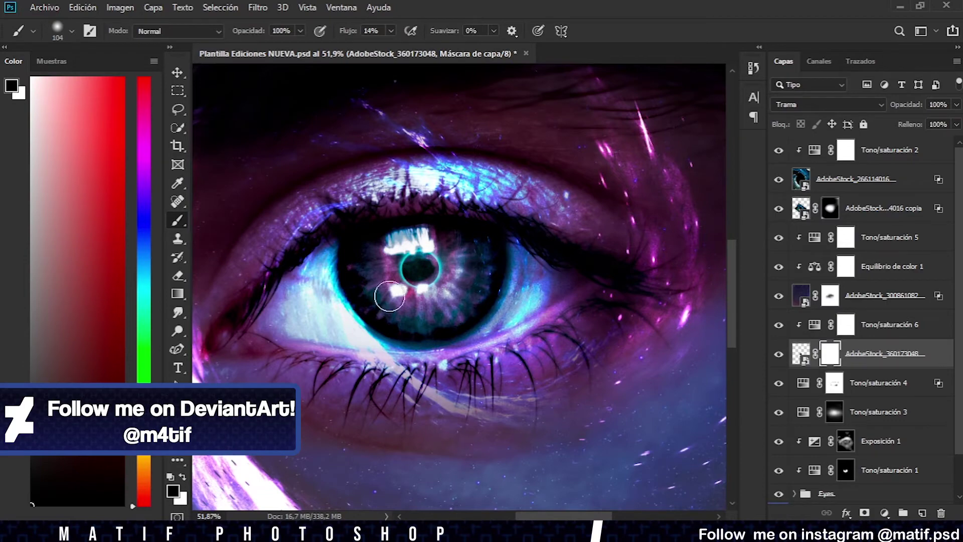
{"action": "scroll", "coordinate": [468, 293], "scroll_direction": "down", "scroll_amount": 3}
{"action": "scroll", "coordinate": [467, 301], "scroll_direction": "up", "scroll_amount": 3}
{"action": "scroll", "coordinate": [464, 316], "scroll_direction": "up", "scroll_amount": 4}
{"action": "key", "text": "ctrl+t"}
{"action": "mouse_move", "coordinate": [462, 324]}
{"action": "left_mouse_down"}
{"action": "mouse_move", "coordinate": [457, 205]}
{"action": "mouse_move", "coordinate": [475, 230]}
{"action": "left_mouse_up"}
{"action": "key", "text": "Return"}
Soften the ring image with a Gaussian blur, then select Tono/saturación 6's mask
{"action": "key", "text": "ctrl+2"}
{"action": "key", "text": "h"}
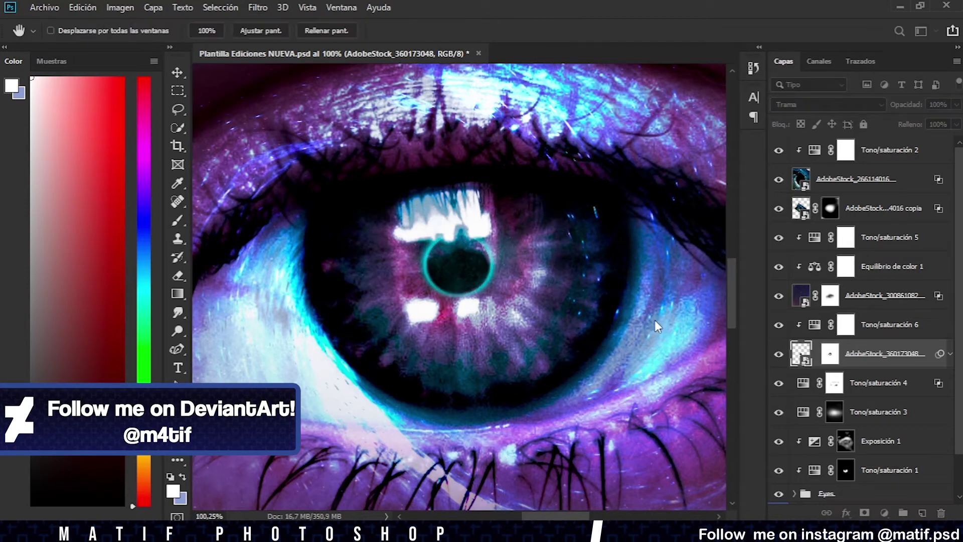
{"action": "key", "text": "b"}
{"action": "key", "text": "ctrl+0"}
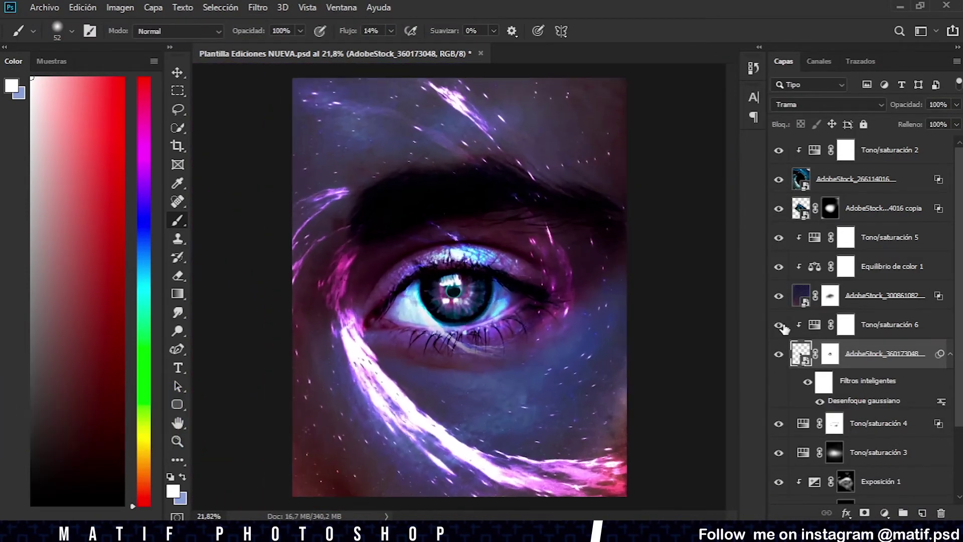
{"action": "left_click", "coordinate": [846, 324]}
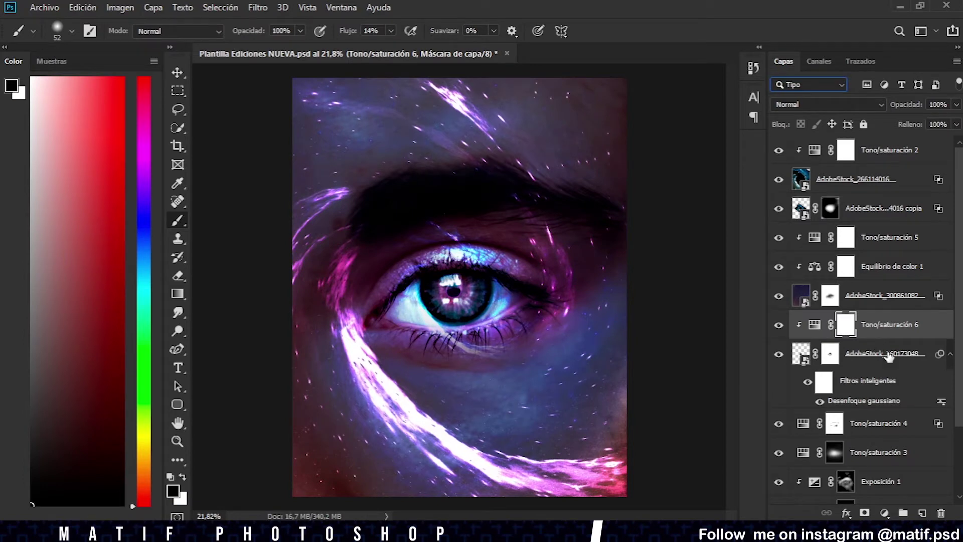
Add a Color Balance adjustment layer at the top of the layer stack
{"action": "key", "text": "alt+period"}
{"action": "key", "text": "ctrl+b"}
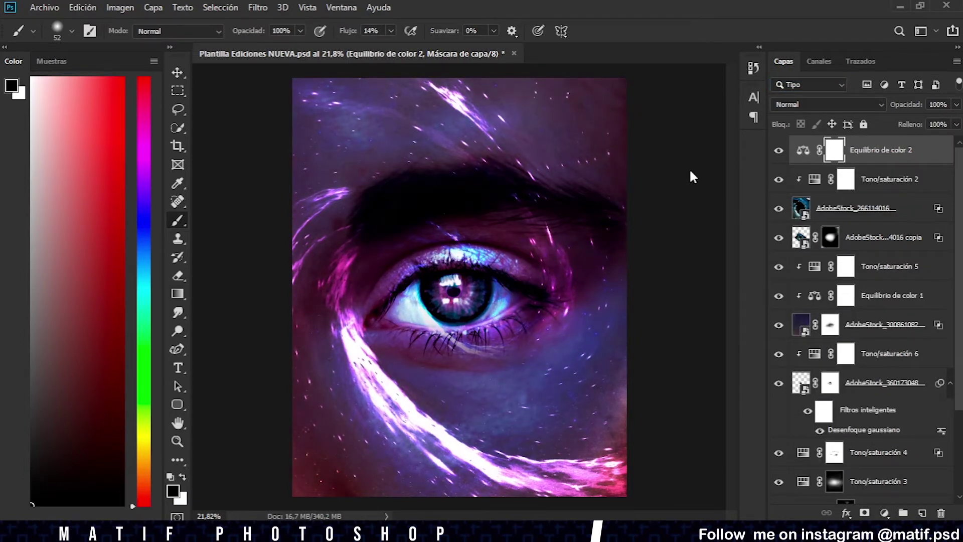
{"action": "scroll", "coordinate": [853, 302], "scroll_direction": "down", "scroll_amount": 3}
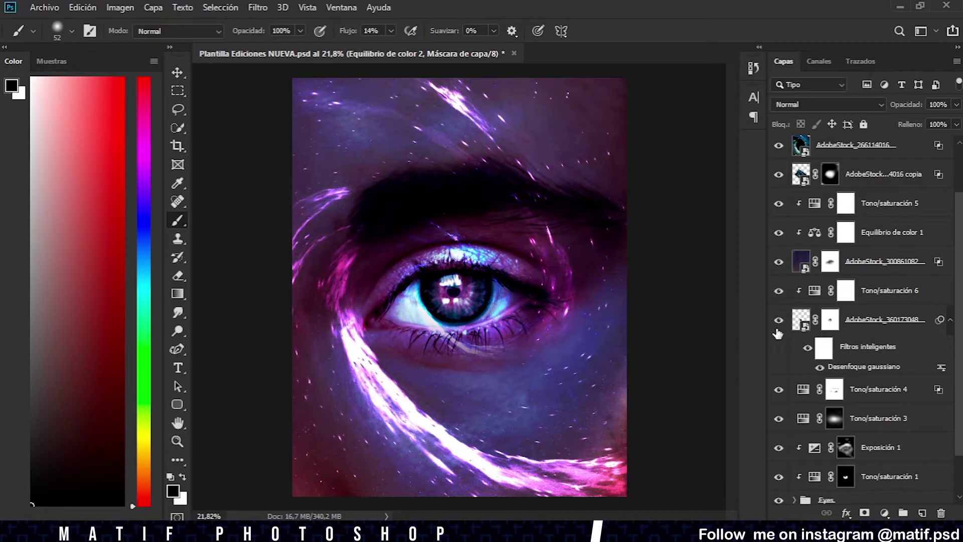
Turn Tono/saturación 6 back on and select its mask
{"action": "left_click", "coordinate": [802, 319]}
{"action": "left_click", "coordinate": [779, 290]}
{"action": "left_click", "coordinate": [803, 290]}
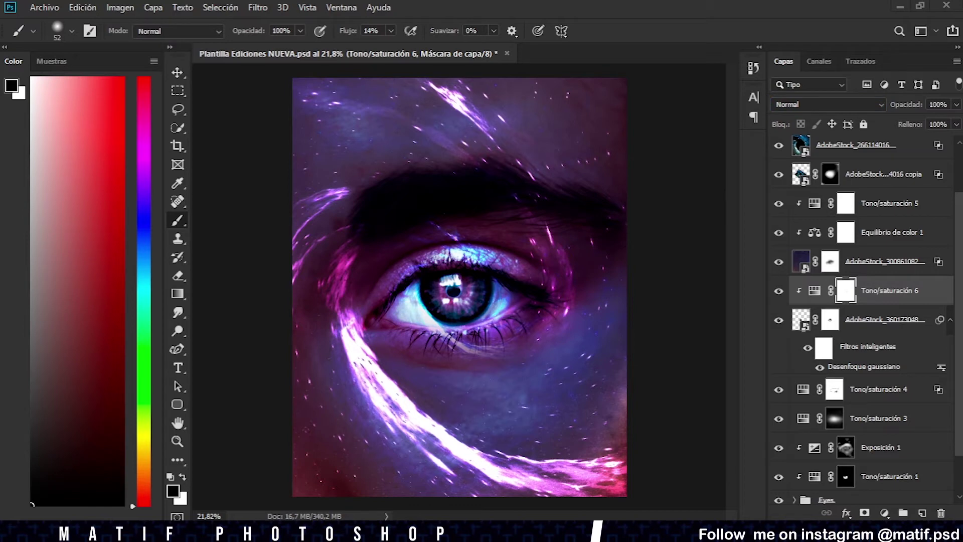
Rotate the wisps image −13°, scale it to 22%, blend it in Screen mode, and add a mask
{"action": "left_click_drag", "start_coordinate": [637, 186], "coordinate": [517, 279]}
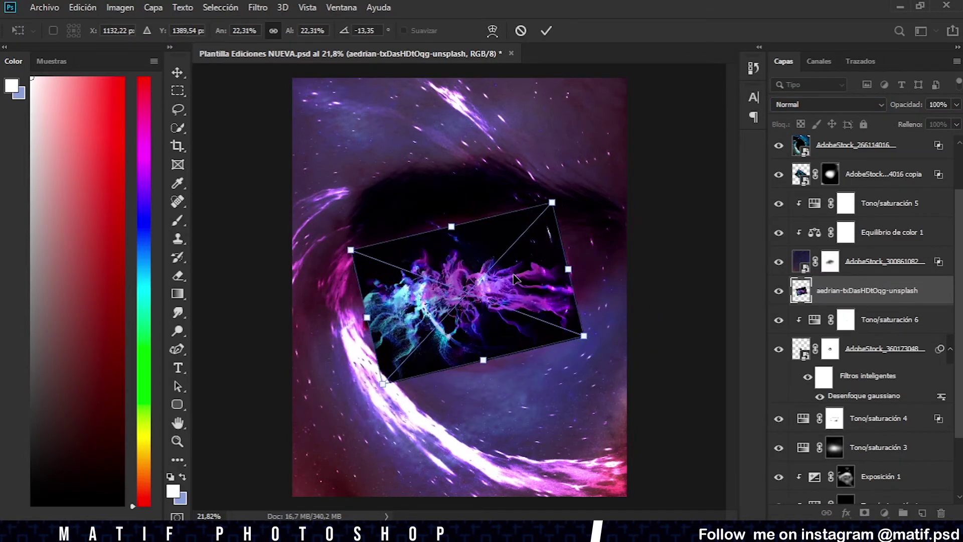
{"action": "key", "text": "Return"}
{"action": "key", "text": "alt+shift+s"}
{"action": "left_click", "coordinate": [864, 513]}
Mask out the wisps and purple lightning covering the iris and lower eyelid
{"action": "key", "text": "h"}
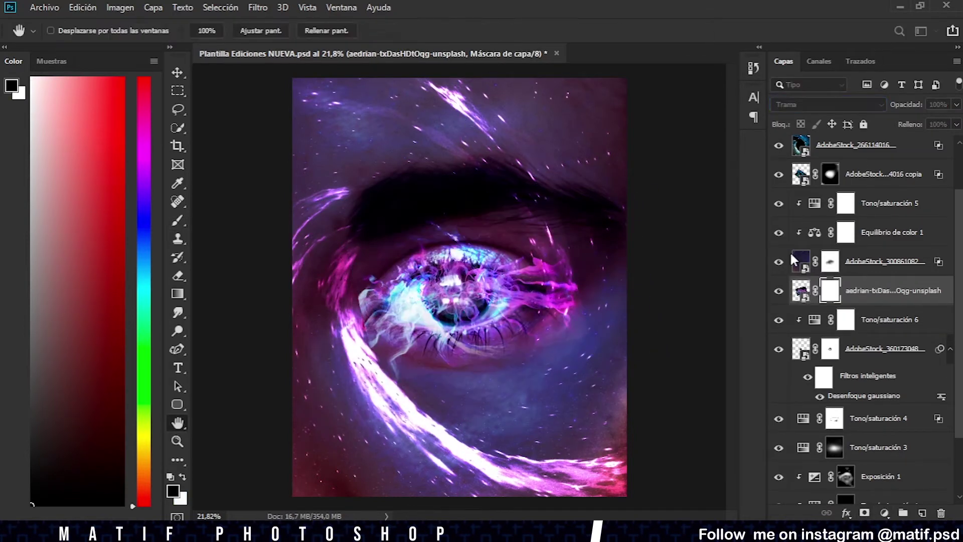
{"action": "key", "text": "b"}
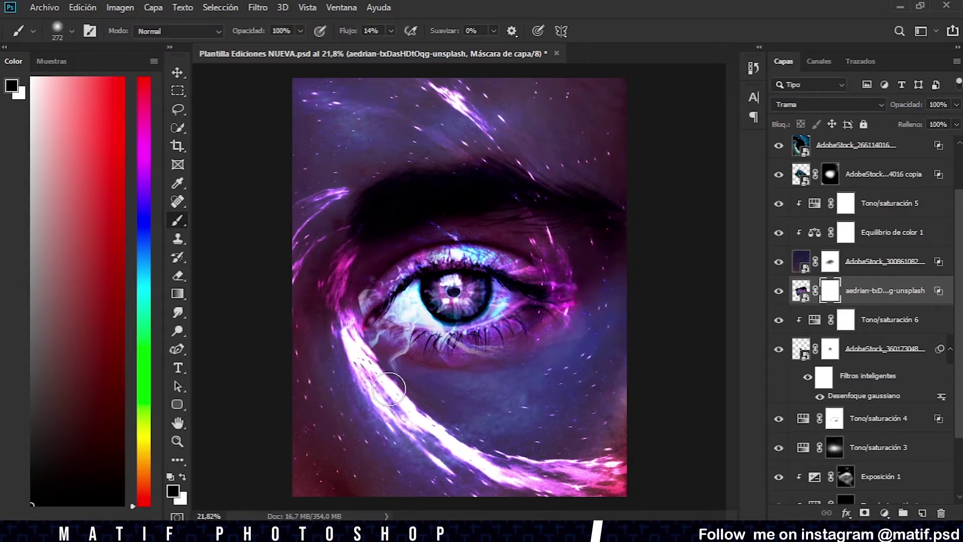
{"action": "scroll", "coordinate": [507, 370], "scroll_direction": "up", "scroll_amount": 3}
{"action": "left_click_drag", "start_coordinate": [326, 339], "coordinate": [276, 281]}
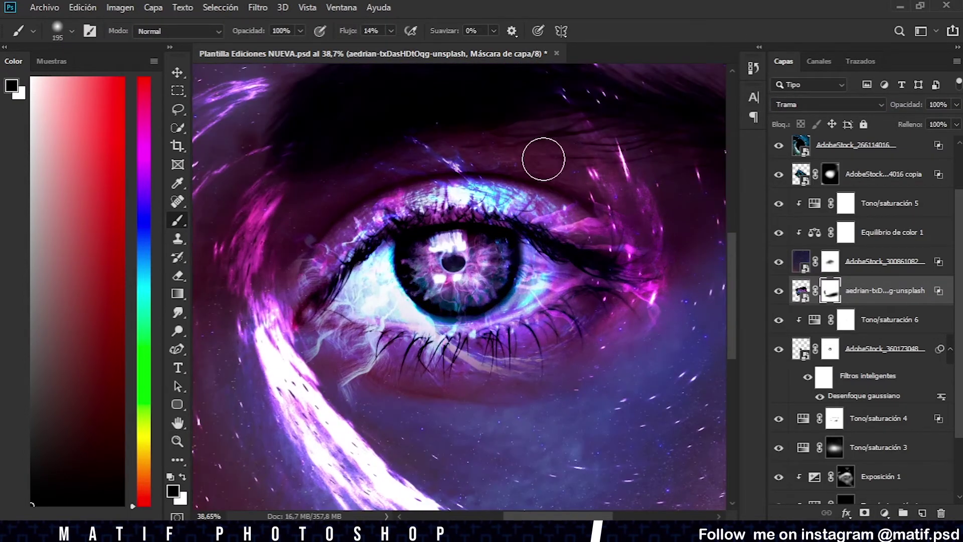
{"action": "left_click_drag", "start_coordinate": [547, 278], "coordinate": [404, 281]}
{"action": "mouse_move", "coordinate": [427, 316]}
{"action": "left_mouse_down"}
{"action": "mouse_move", "coordinate": [323, 298]}
{"action": "mouse_move", "coordinate": [397, 250]}
{"action": "left_mouse_up"}
{"action": "key", "text": "h"}
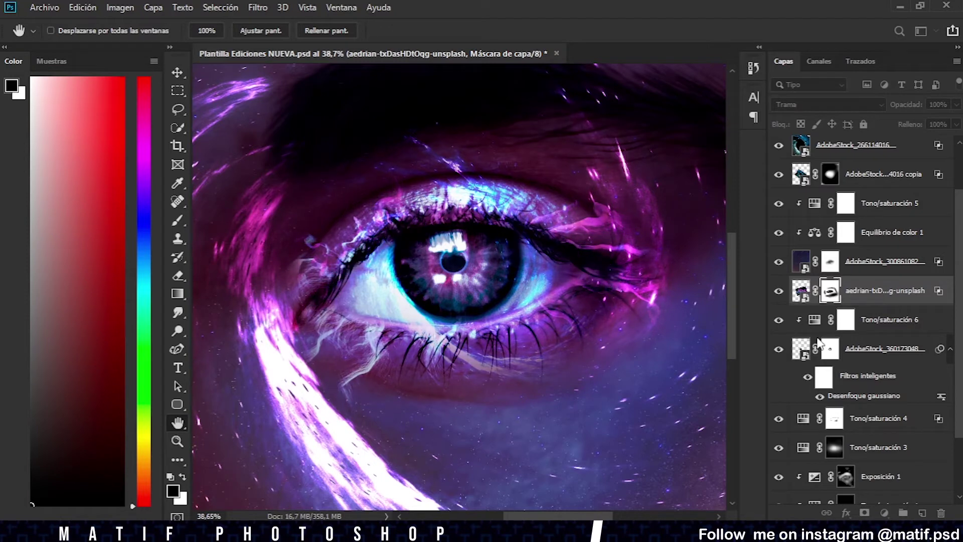
{"action": "key", "text": "b"}
{"action": "key", "text": "ctrl+0"}
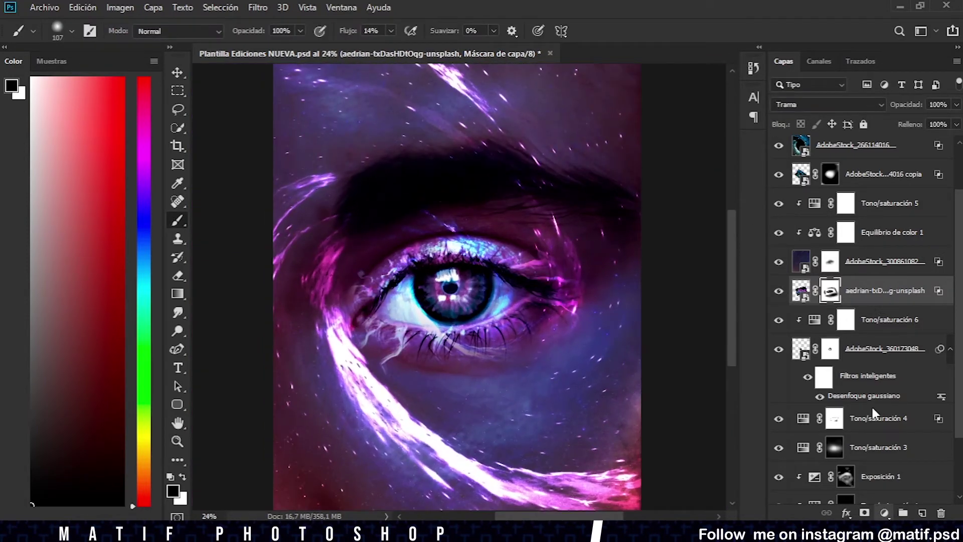
Recolour the wisps with a clipped Hue/Saturation and prepare the AdobeStock_300861082 mask for painting
{"action": "left_click", "coordinate": [886, 514]}
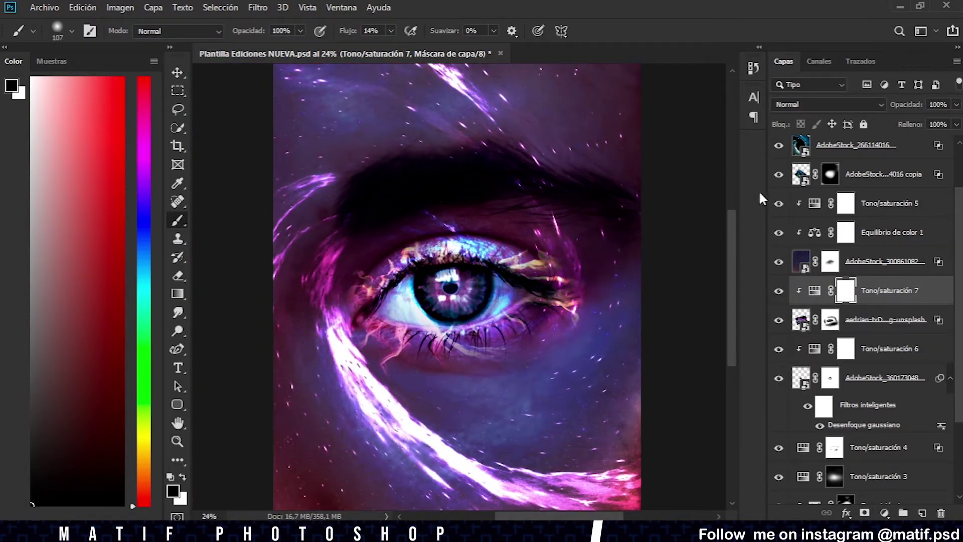
{"action": "left_click", "coordinate": [830, 261]}
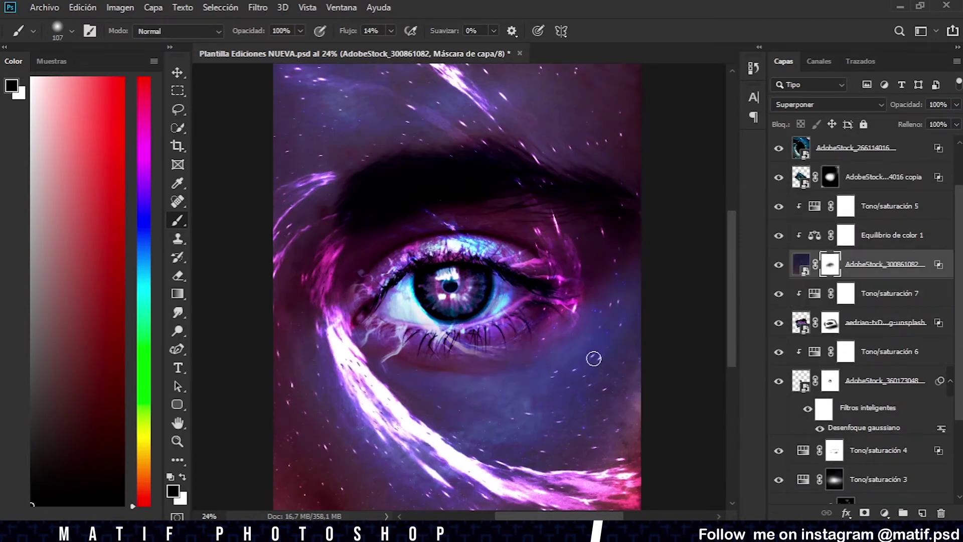
{"action": "key", "text": "x"}
{"action": "key", "text": "shift+6"}
{"action": "key", "text": "shift+2"}
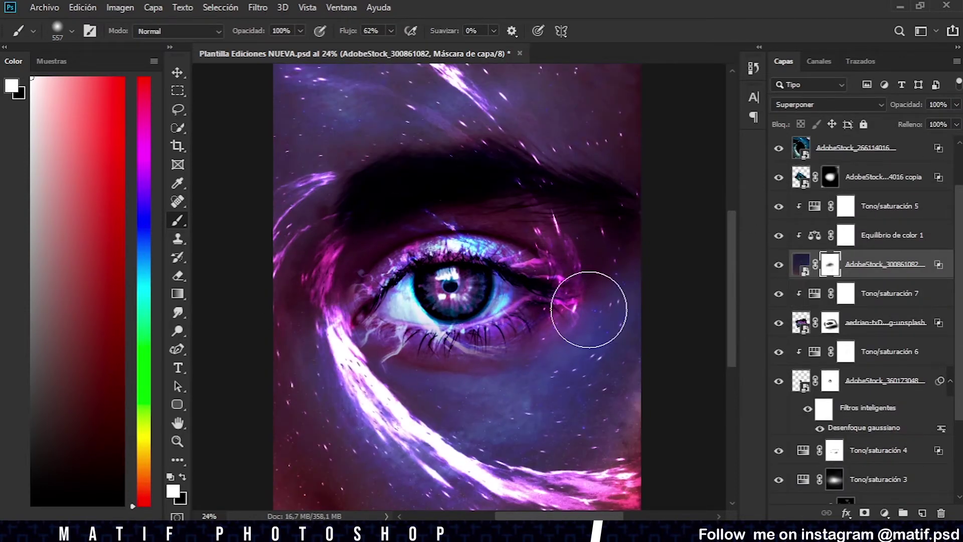
{"action": "scroll", "coordinate": [589, 309], "scroll_direction": "up", "scroll_amount": 2}
{"action": "scroll", "coordinate": [385, 254], "scroll_direction": "down", "scroll_amount": 3}
{"action": "key", "text": "h"}
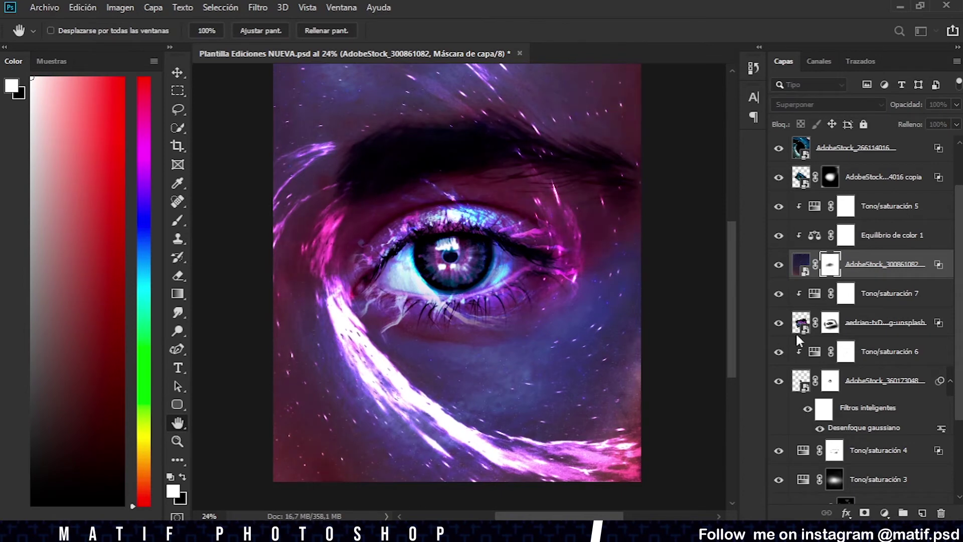
{"action": "left_click", "coordinate": [779, 293]}
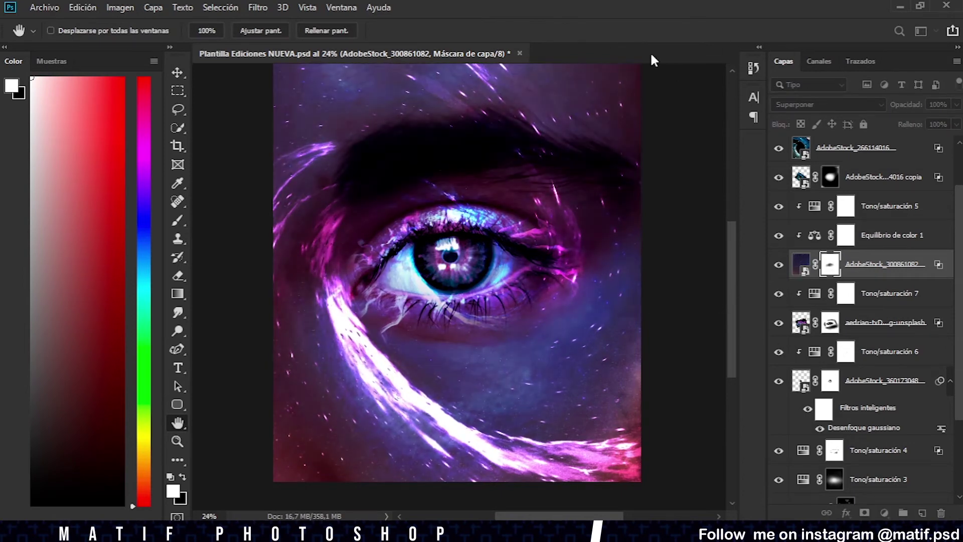
{"action": "key", "text": "b"}
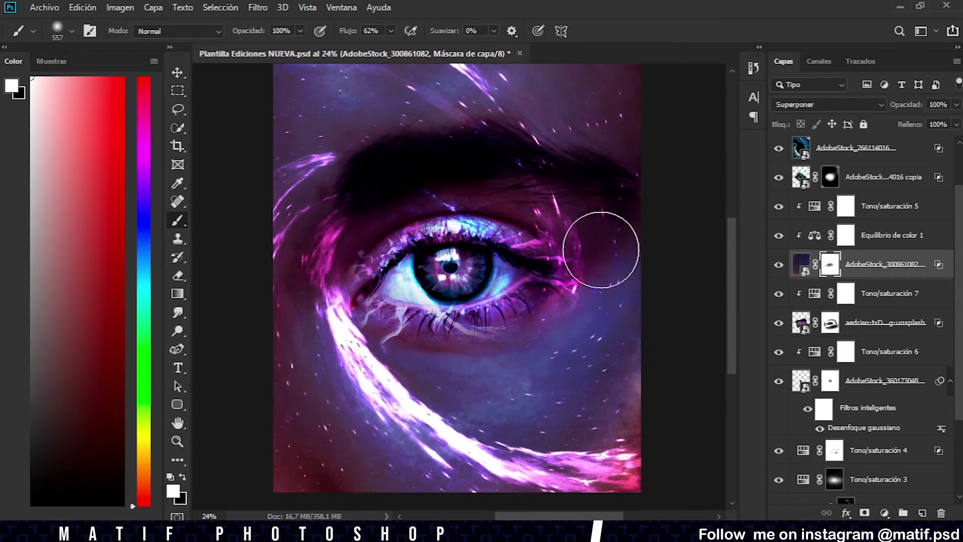
Paint the aedrian layer's mask so a glowing streak runs along the lower eyelid
{"action": "left_click", "coordinate": [831, 322]}
{"action": "scroll", "coordinate": [472, 341], "scroll_direction": "up", "scroll_amount": 3}
{"action": "key", "text": "x"}
{"action": "key", "text": "x"}
{"action": "key", "text": "bracketright"}
{"action": "key", "text": "bracketright"}
{"action": "key", "text": "bracketright"}
{"action": "key", "text": "ctrl+z"}
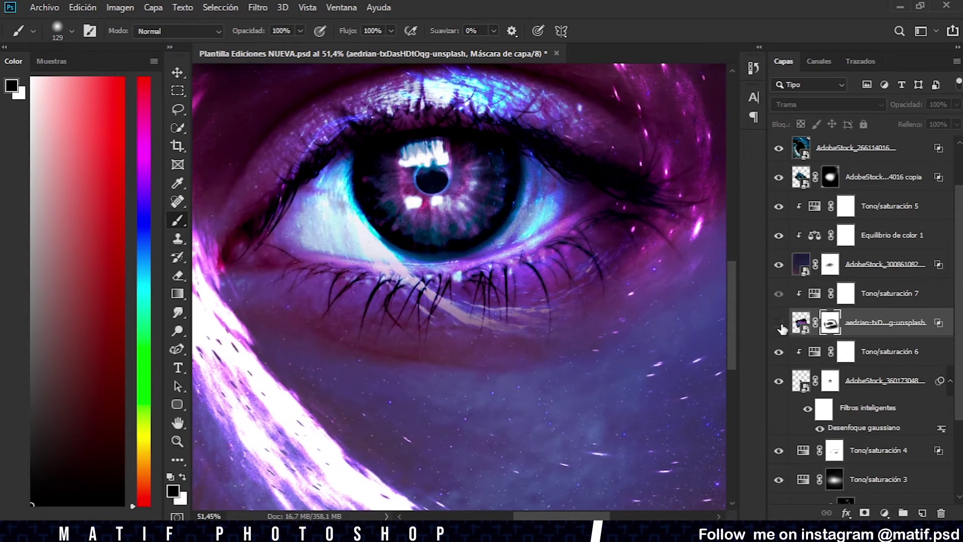
{"action": "key", "text": "ctrl+shift+z"}
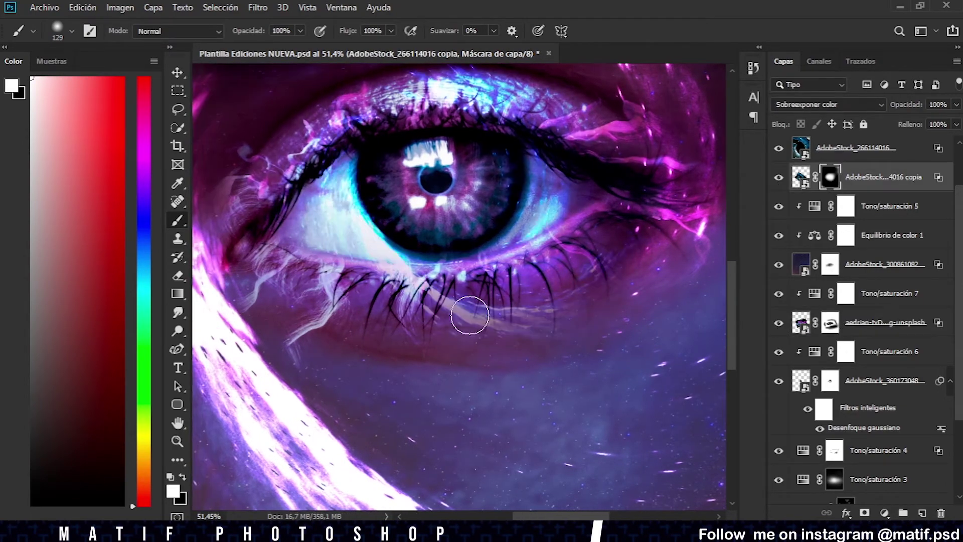
{"action": "left_click_drag", "start_coordinate": [489, 328], "coordinate": [561, 296]}
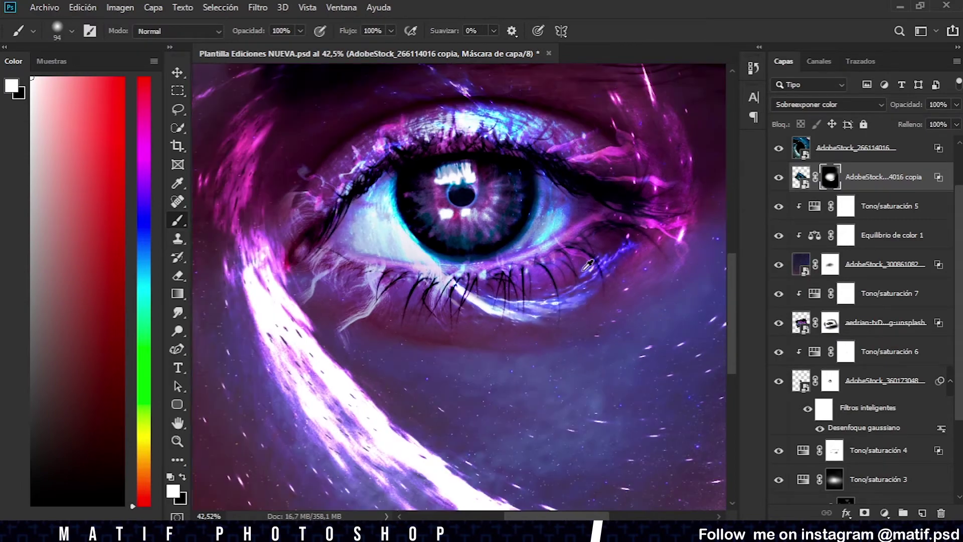
{"action": "key", "text": "x"}
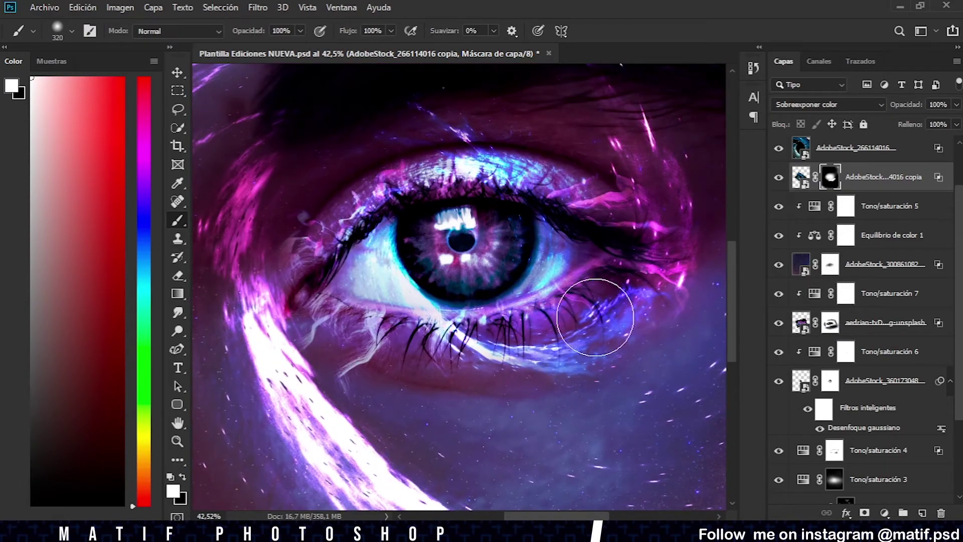
{"action": "scroll", "coordinate": [452, 356], "scroll_direction": "down", "scroll_amount": 1}
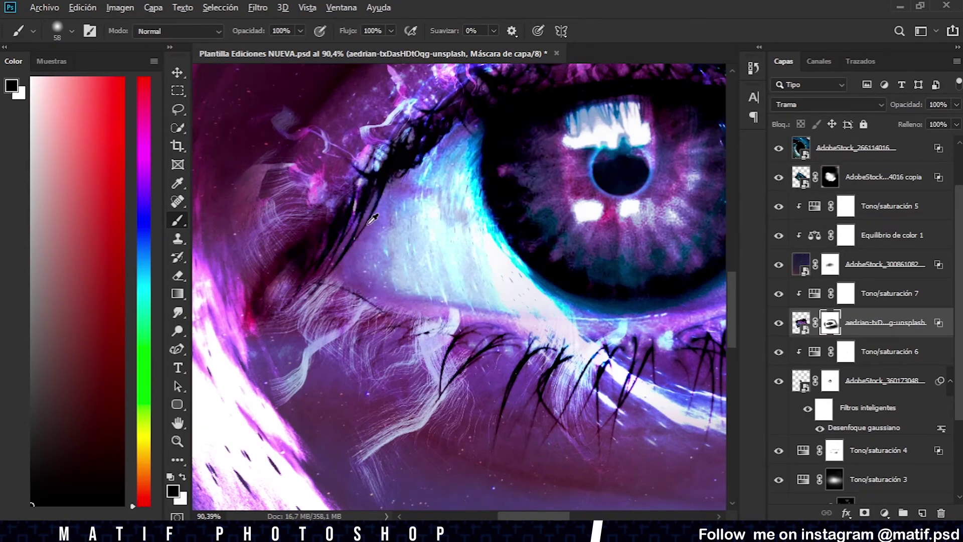
{"action": "scroll", "coordinate": [430, 284], "scroll_direction": "down", "scroll_amount": 3}
{"action": "scroll", "coordinate": [430, 284], "scroll_direction": "down", "scroll_amount": 3}
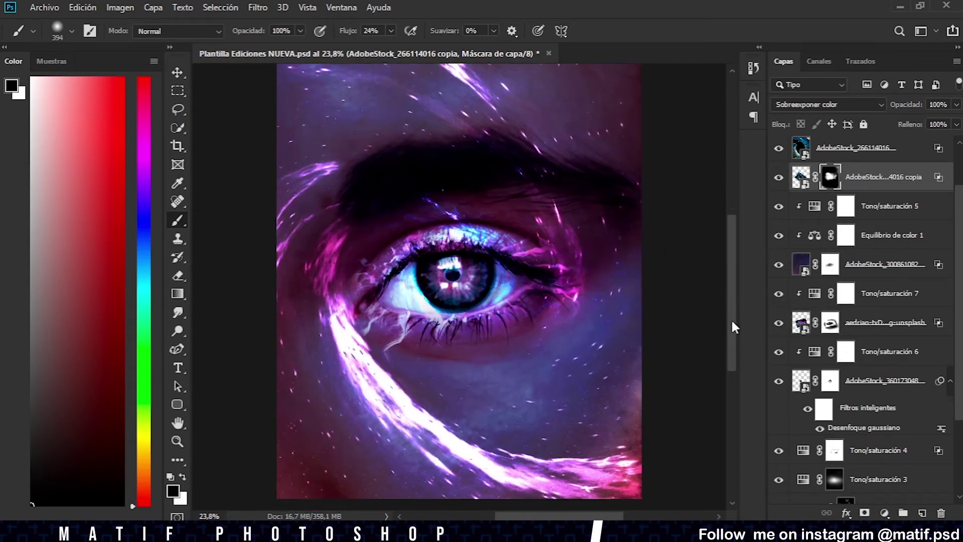
{"action": "scroll", "coordinate": [732, 322], "scroll_direction": "down", "scroll_amount": 1}
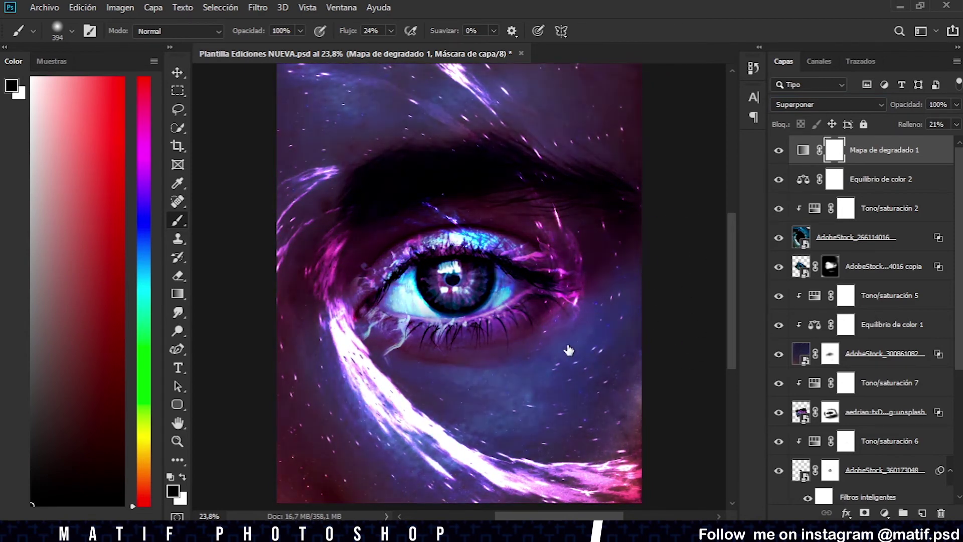
Raise the gradient map's fill to 37% and stamp all visible layers into Capa 5
{"action": "left_click", "coordinate": [957, 124]}
{"action": "left_click_drag", "start_coordinate": [882, 146], "coordinate": [914, 146]}
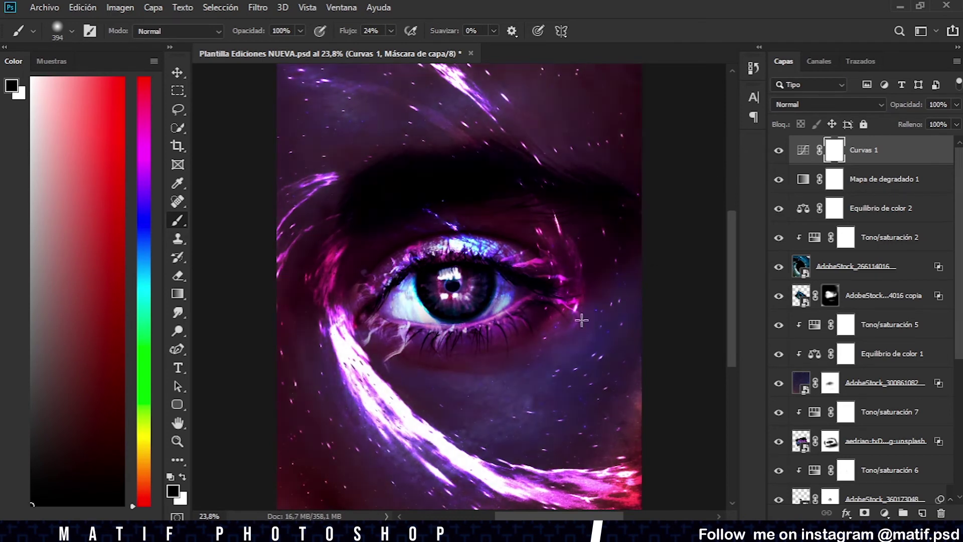
{"action": "key", "text": "ctrl+shift+alt+e"}
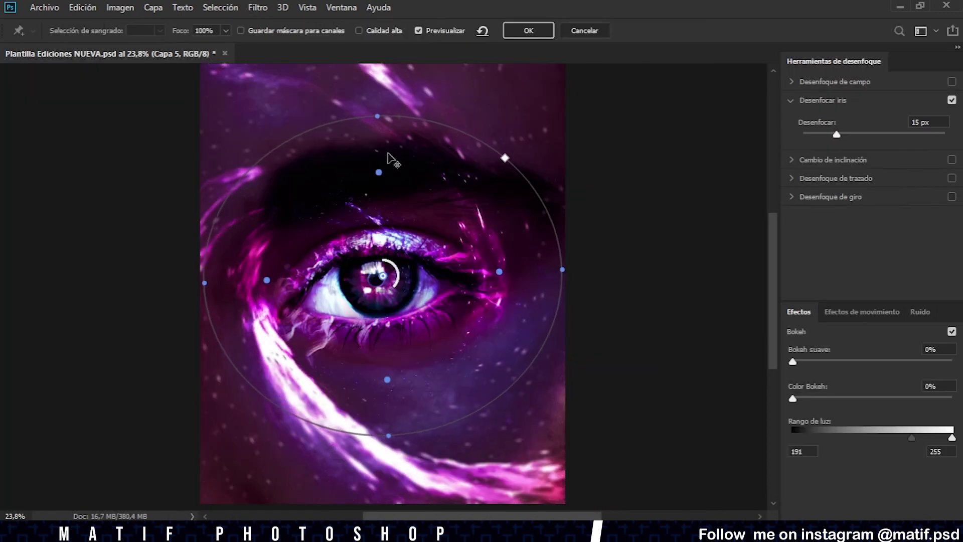
Enlarge the iris blur ellipse around the eye and apply the 15 px blur
{"action": "left_click_drag", "start_coordinate": [562, 274], "coordinate": [621, 302]}
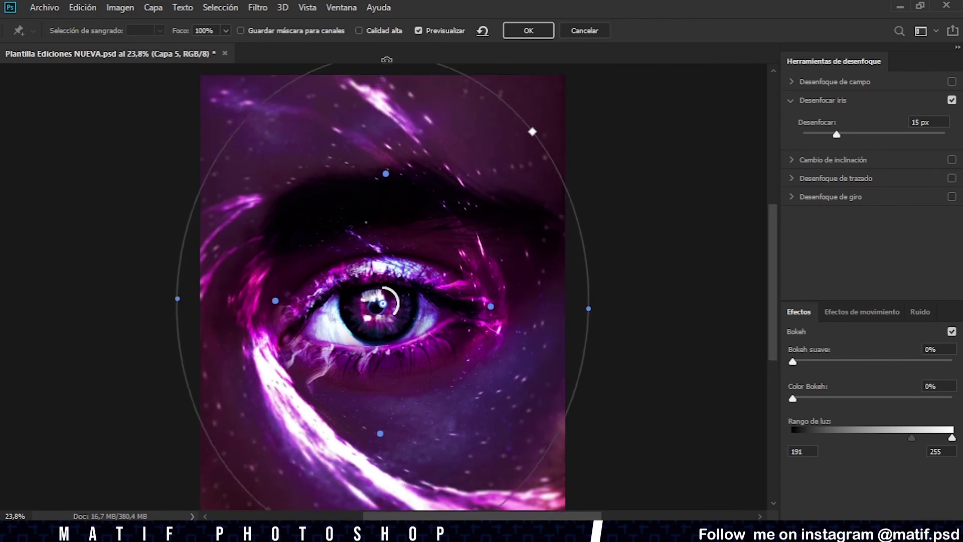
{"action": "left_click", "coordinate": [532, 31]}
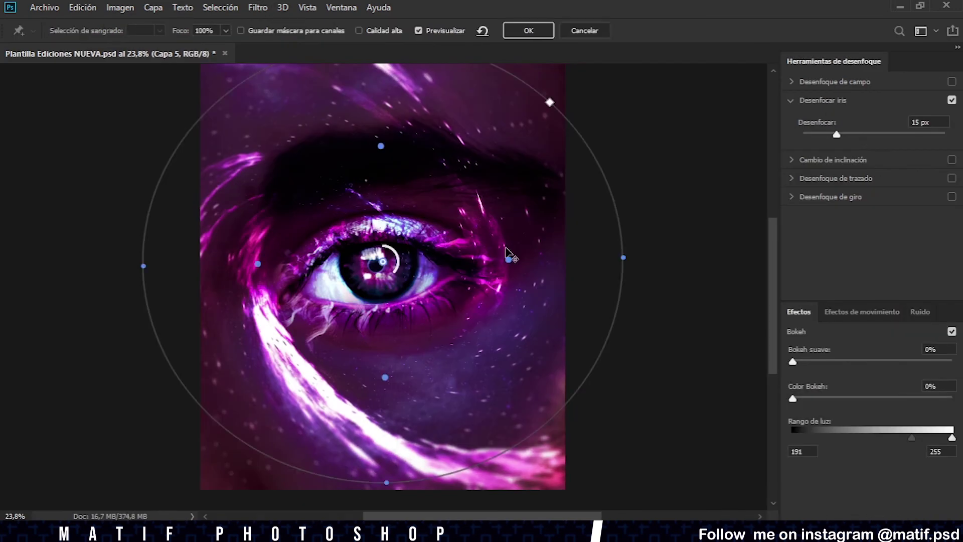
Apply a second iris blur at 19 px to Capa 5
{"action": "double_click", "coordinate": [920, 122]}
{"action": "type", "text": "19"}
{"action": "left_click", "coordinate": [528, 30]}
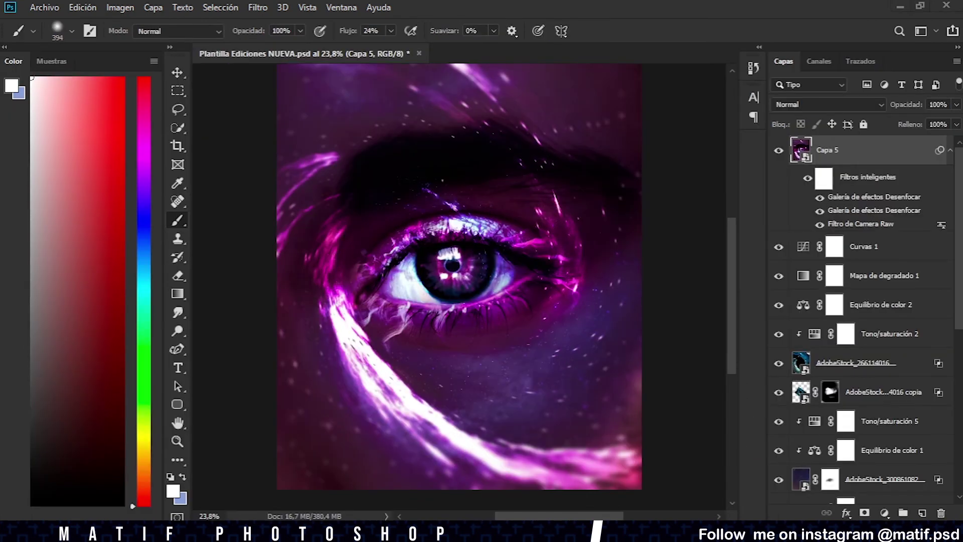
Duplicate the blurred layer and paint a Lighten copy's mask over the eye
{"action": "key", "text": "ctrl+j"}
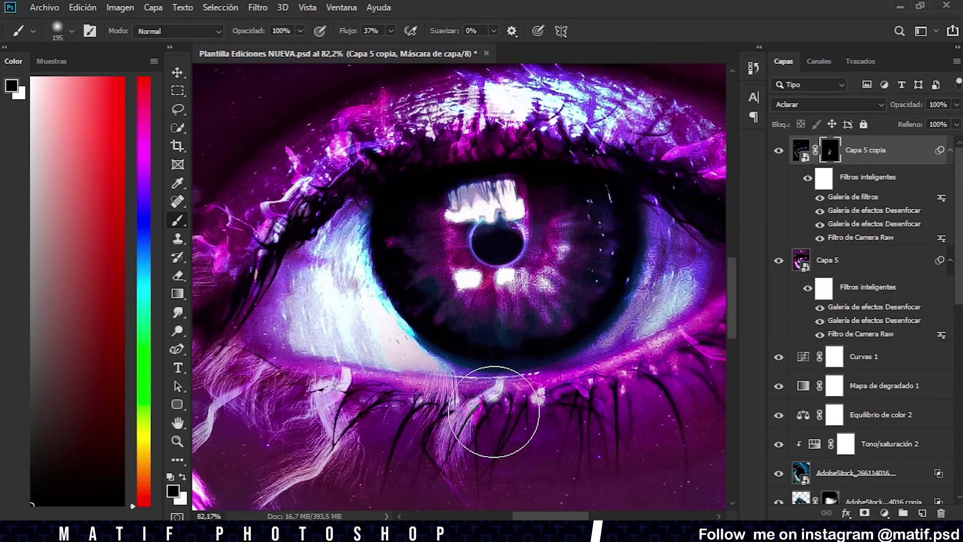
{"action": "left_click_drag", "start_coordinate": [494, 411], "coordinate": [258, 462]}
{"action": "key", "text": "x"}
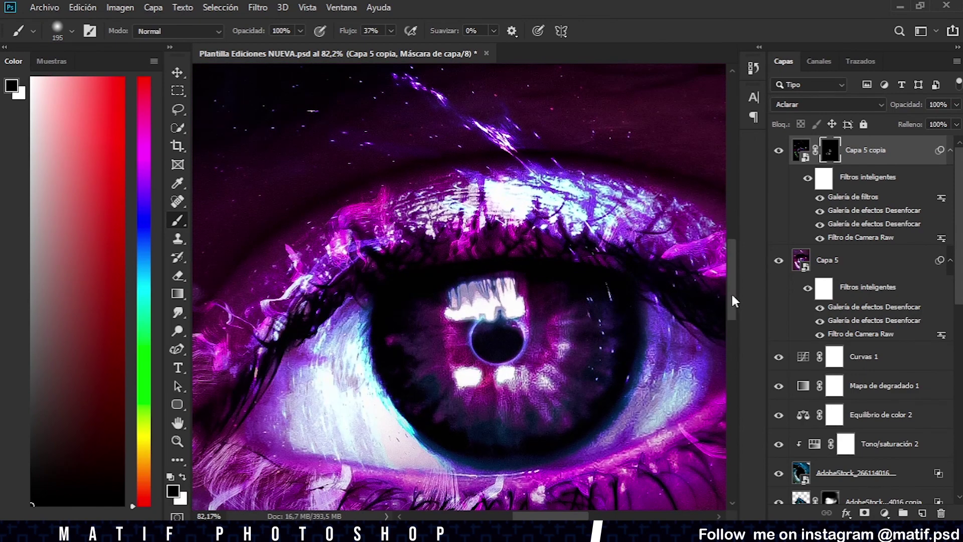
{"action": "scroll", "coordinate": [731, 301], "scroll_direction": "up", "scroll_amount": 5}
{"action": "scroll", "coordinate": [732, 261], "scroll_direction": "right", "scroll_amount": 5}
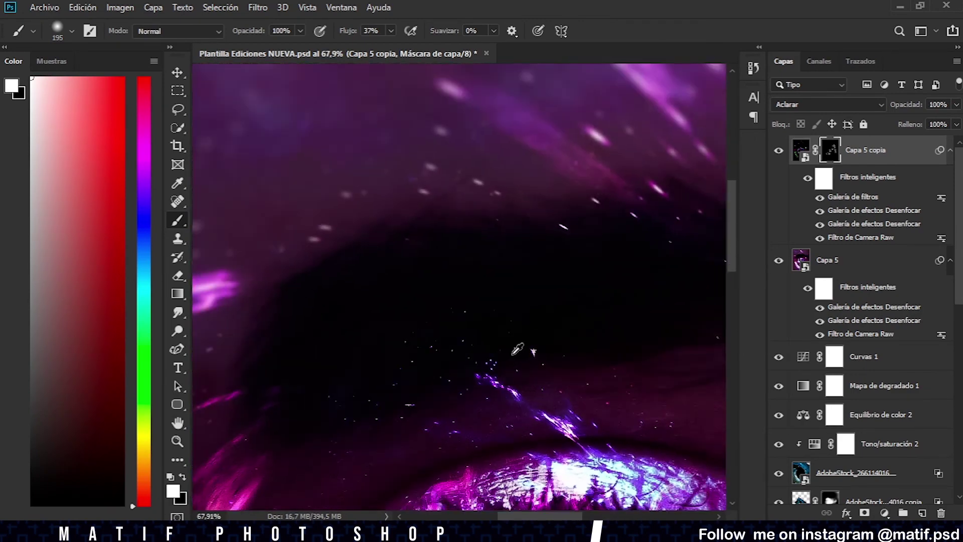
{"action": "scroll", "coordinate": [731, 324], "scroll_direction": "down", "scroll_amount": 5}
{"action": "scroll", "coordinate": [731, 324], "scroll_direction": "right", "scroll_amount": 3}
{"action": "key", "text": "x"}
{"action": "scroll", "coordinate": [727, 332], "scroll_direction": "down", "scroll_amount": 5}
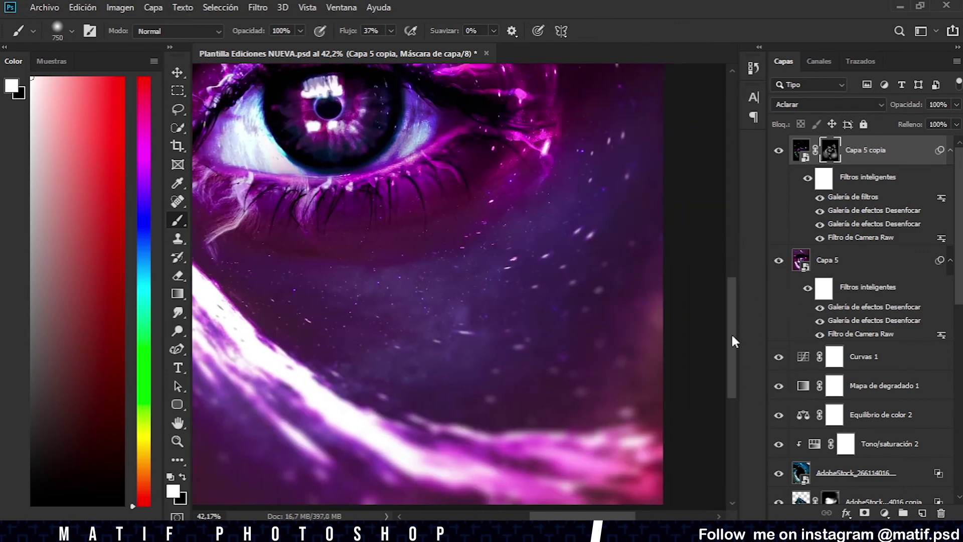
{"action": "scroll", "coordinate": [503, 282], "scroll_direction": "down", "scroll_amount": 5}
{"action": "key", "text": "x"}
Duplicate Capa 5 again to make a Gaussian-blurred copy
{"action": "left_click", "coordinate": [828, 260]}
{"action": "key", "text": "ctrl+j"}
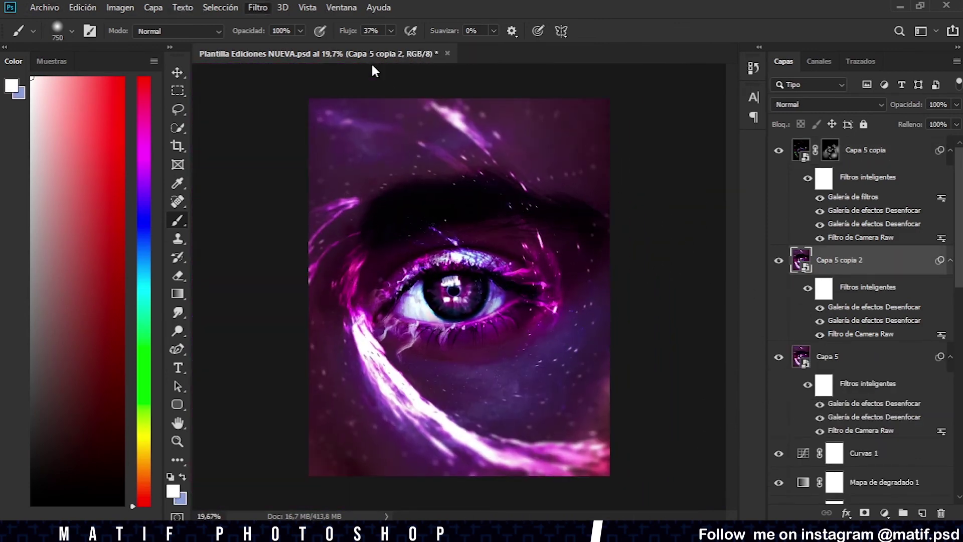
{"action": "key", "text": "b"}
{"action": "left_click", "coordinate": [828, 105]}
{"action": "left_click", "coordinate": [786, 211]}
{"action": "left_click_drag", "start_coordinate": [911, 124], "coordinate": [889, 137]}
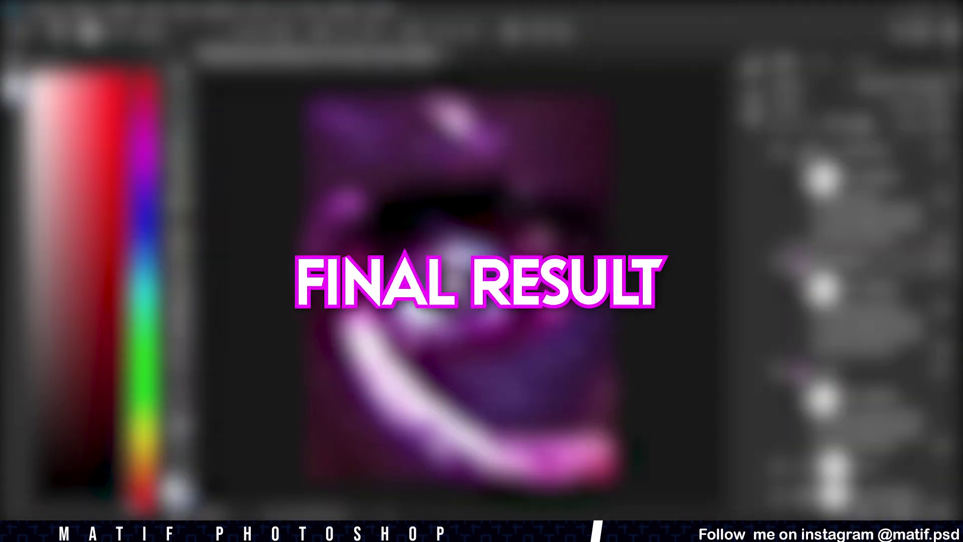